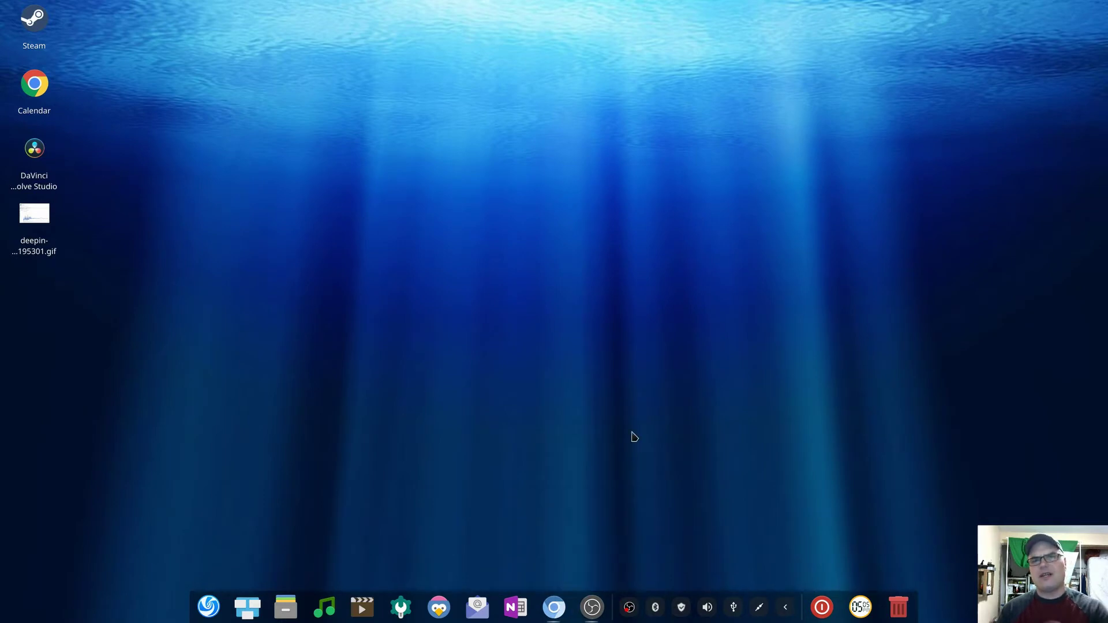
Review the Raspbian download page, highlighting the recommended-software image title.
left_click(554, 607)
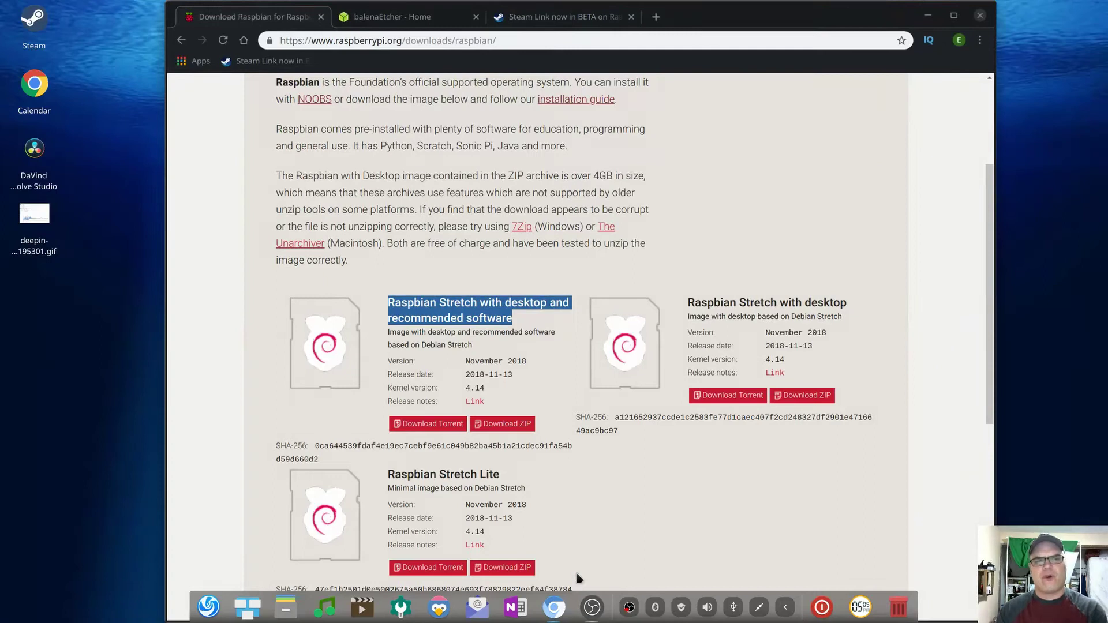
left_click(842, 271)
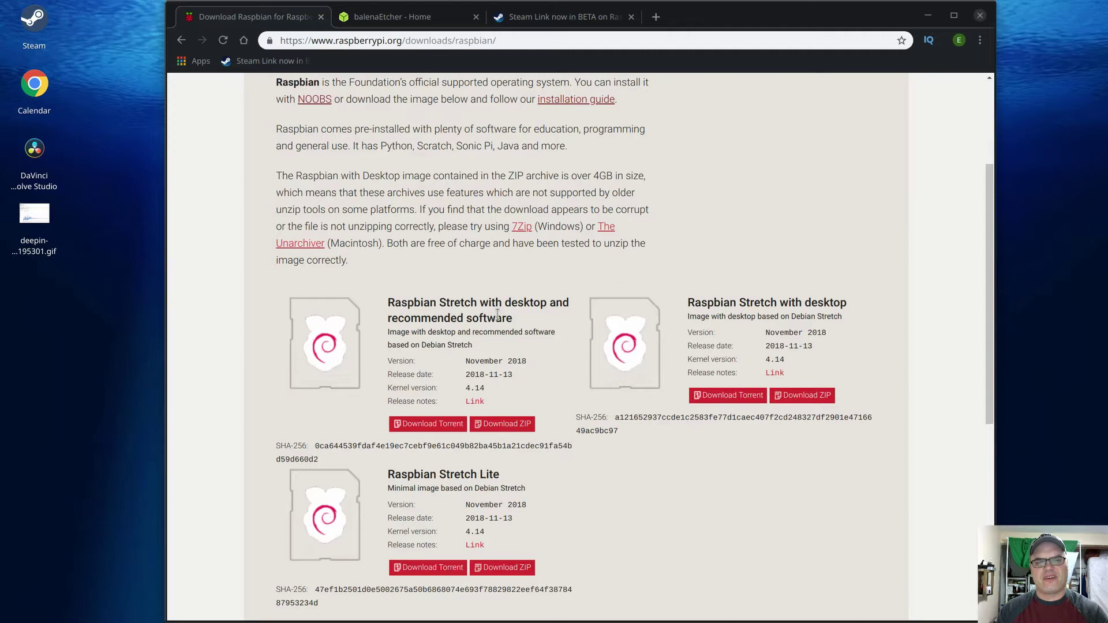
left_click_drag(522, 324, 387, 310)
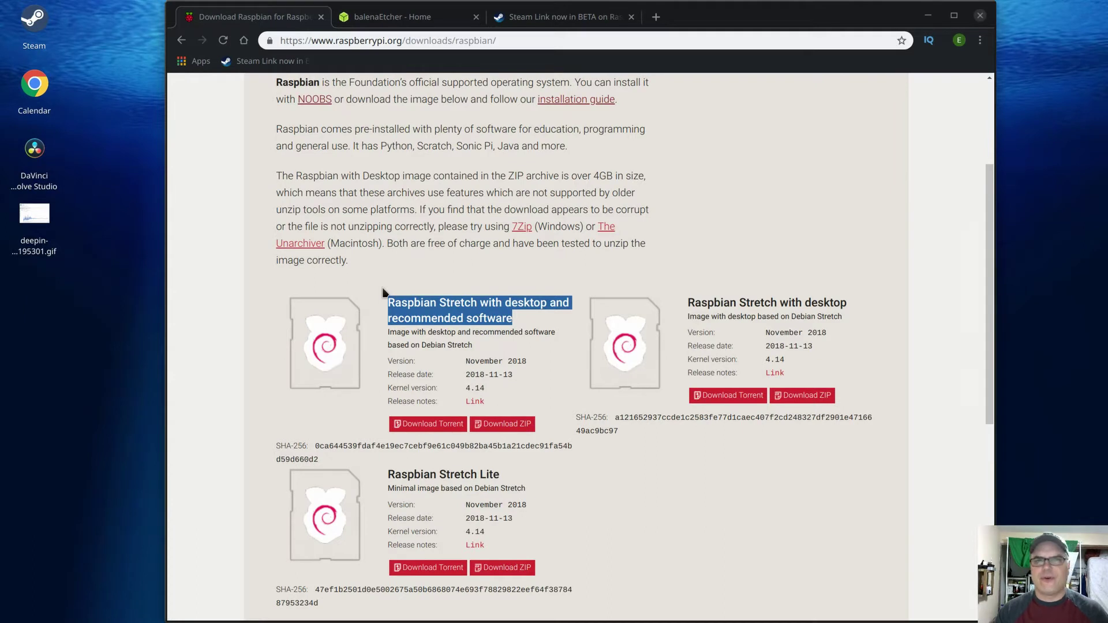
left_click(927, 15)
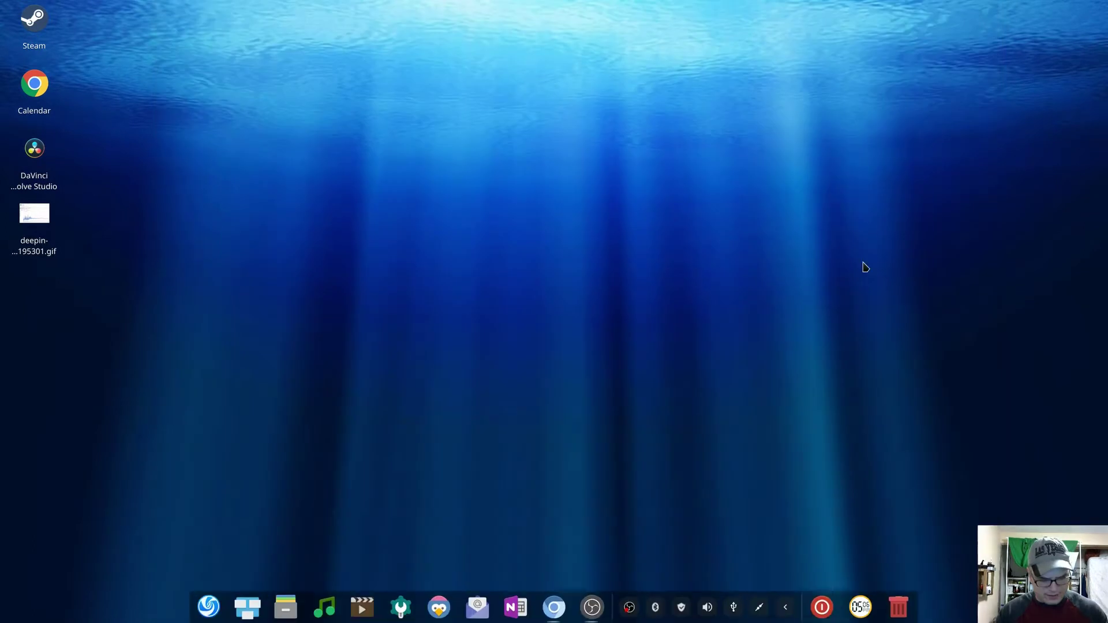
Check the Downloads folder in the file manager for the downloaded image.
key("super+e")
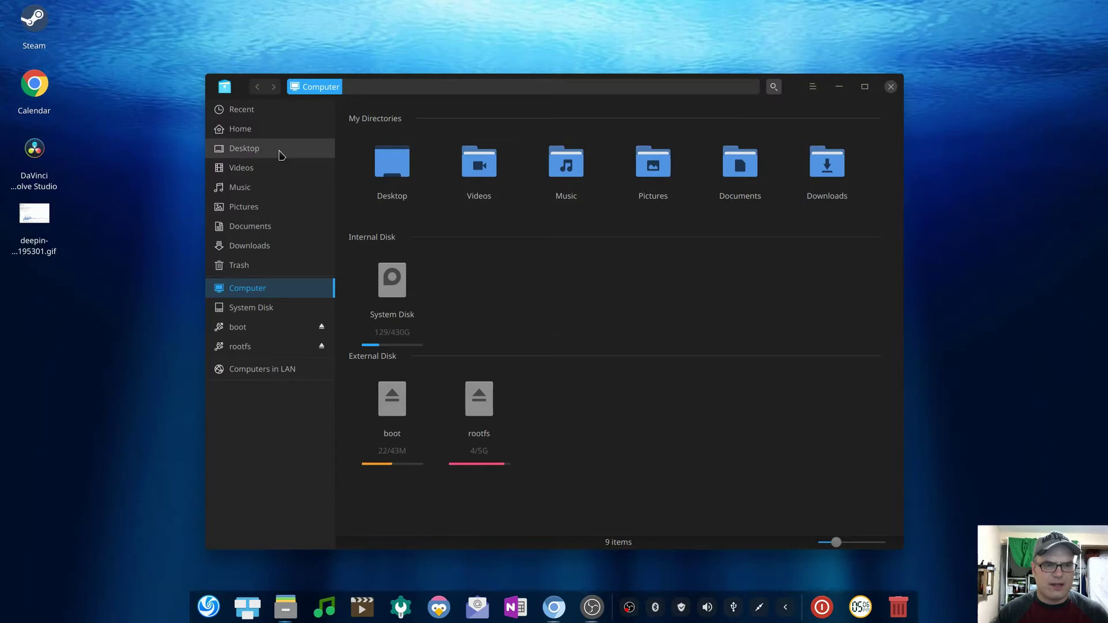
left_click(273, 249)
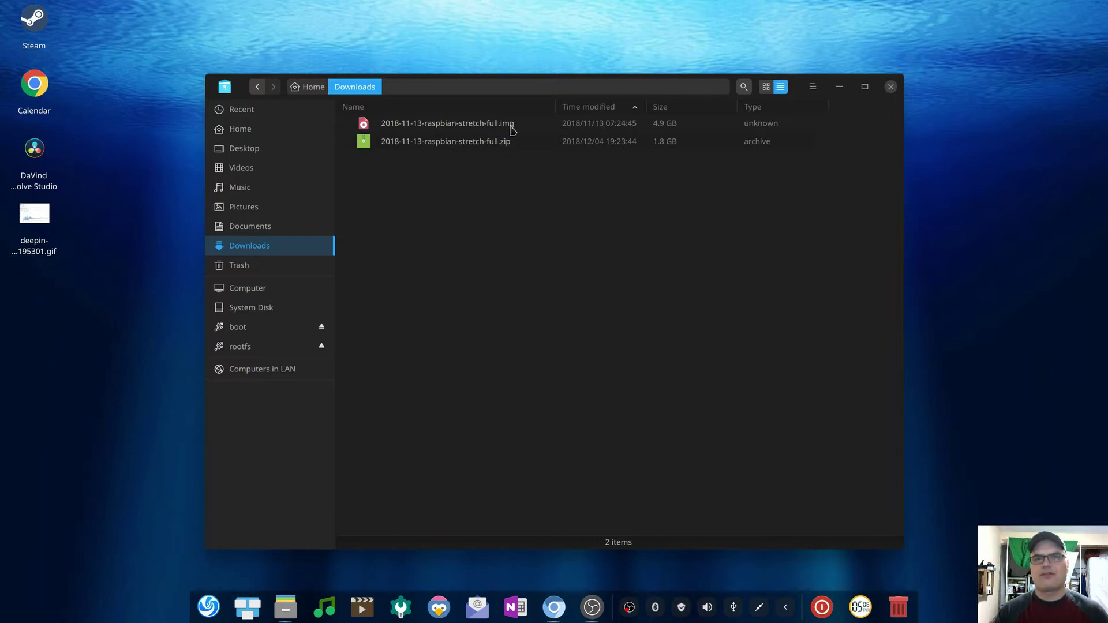
left_click(847, 96)
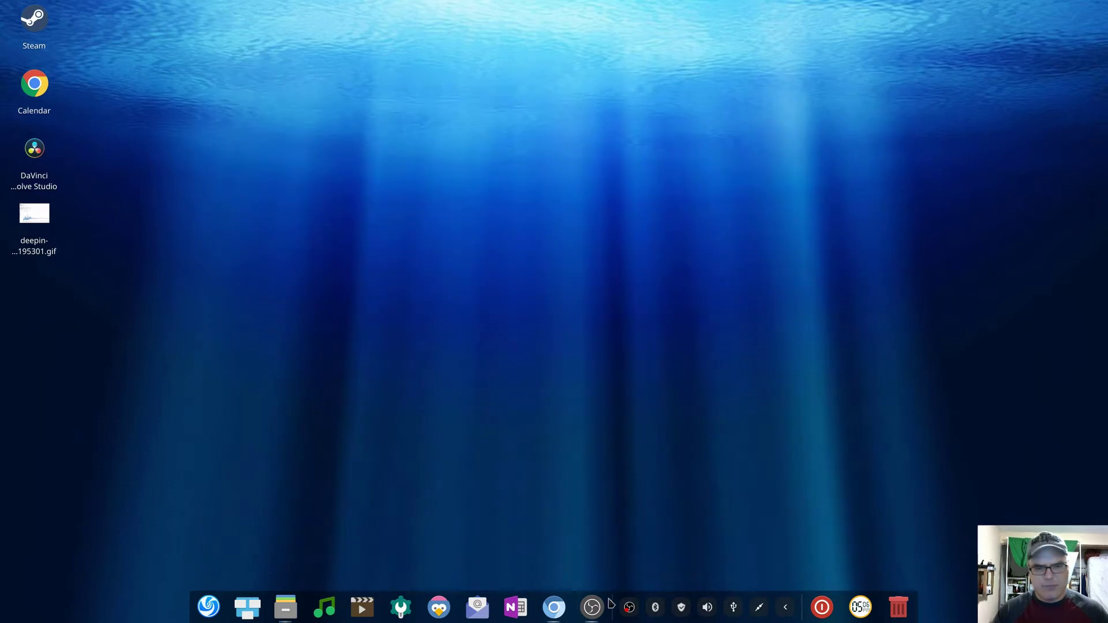
Compare the Raspbian download page and the balenaEtcher homepage in the browser.
left_click(552, 610)
left_click(422, 17)
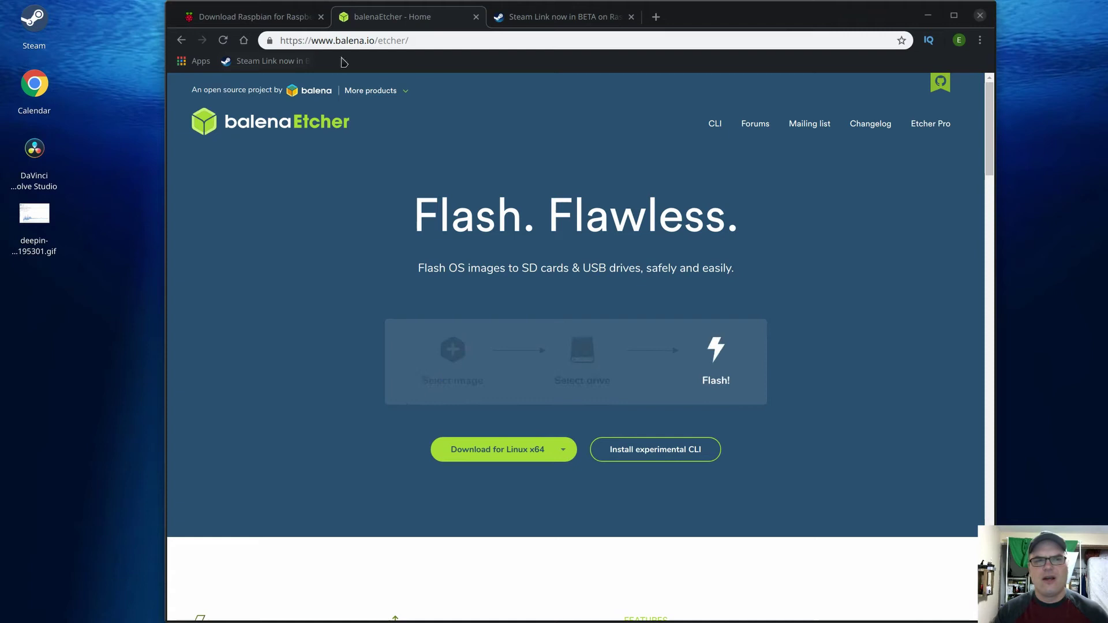
left_click(281, 24)
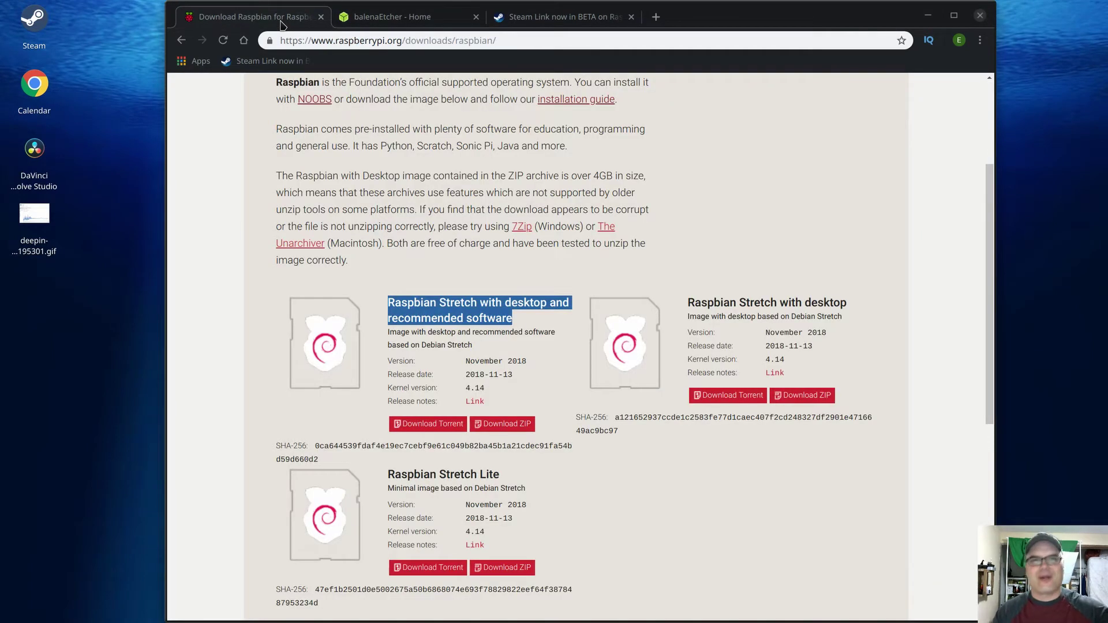
left_click(392, 23)
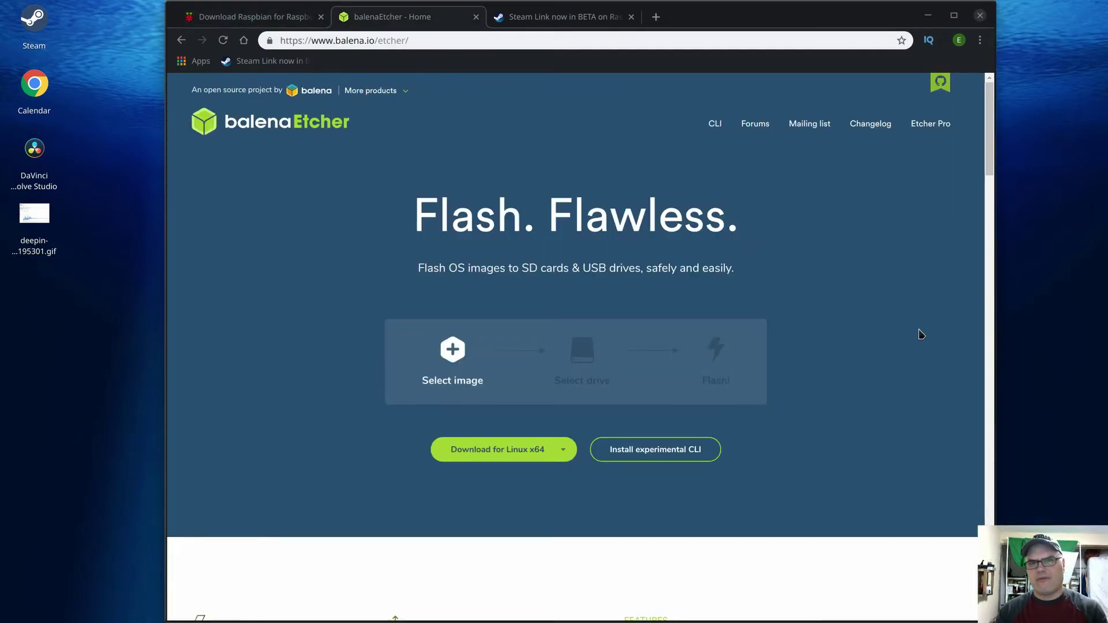
left_click(926, 15)
Launch balenaEtcher and choose 2018-11-13-raspbian-stretch-full.img from Downloads as the image.
key("super")
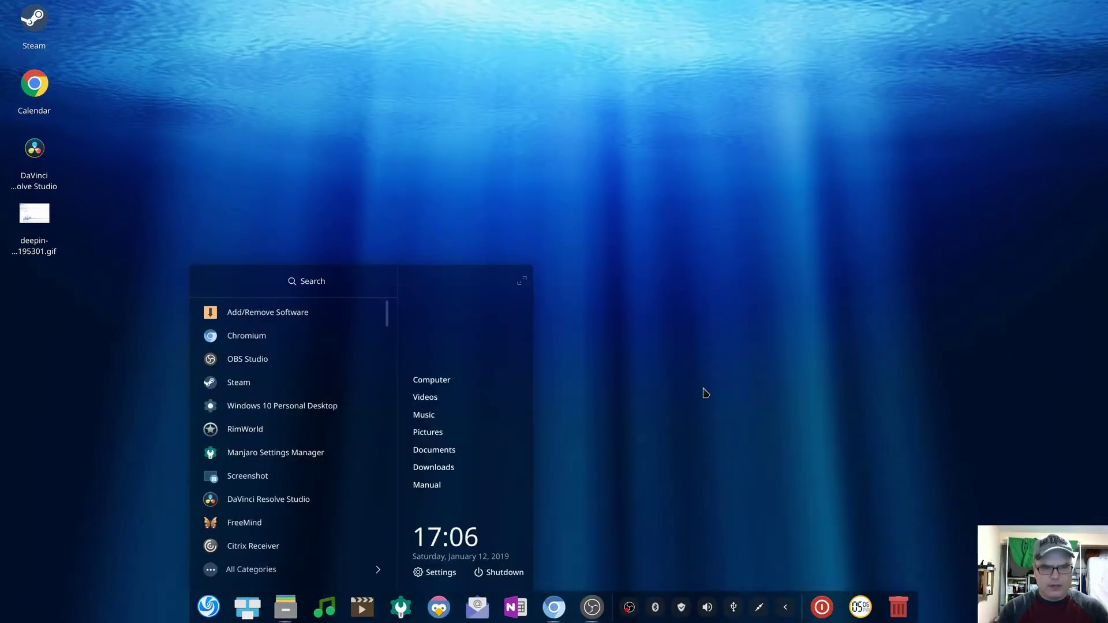
type("etch")
key("Return")
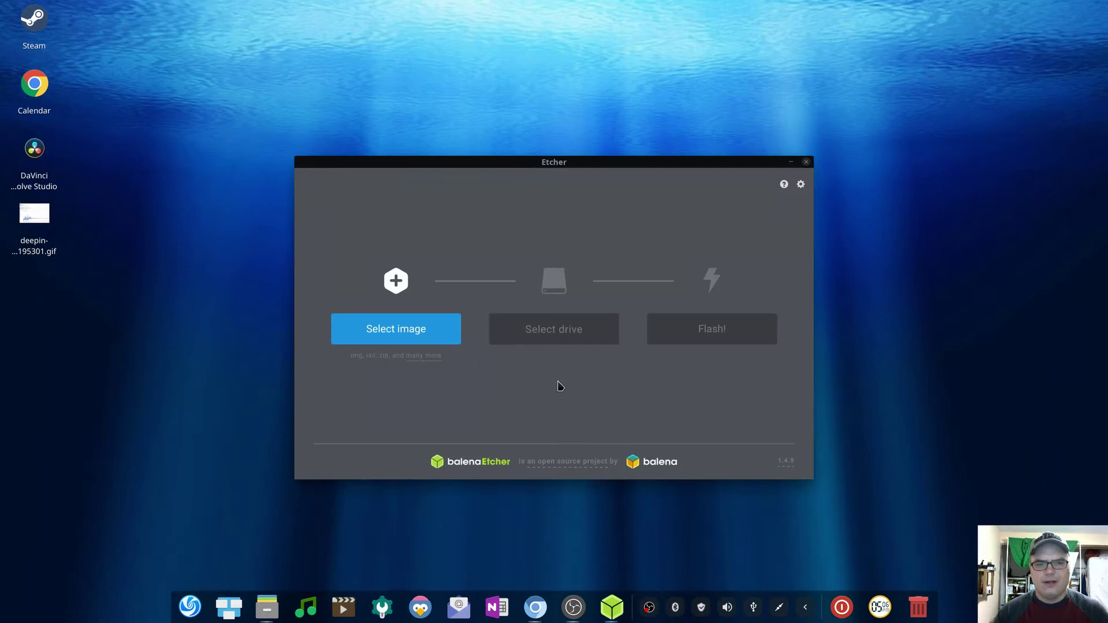
left_click(413, 344)
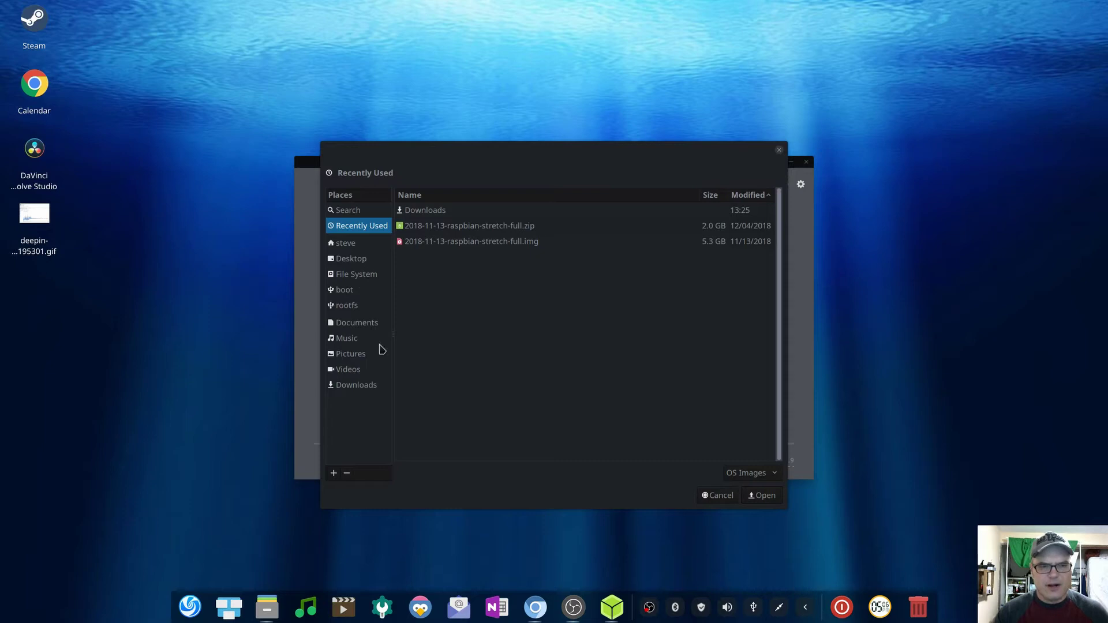
left_click(360, 388)
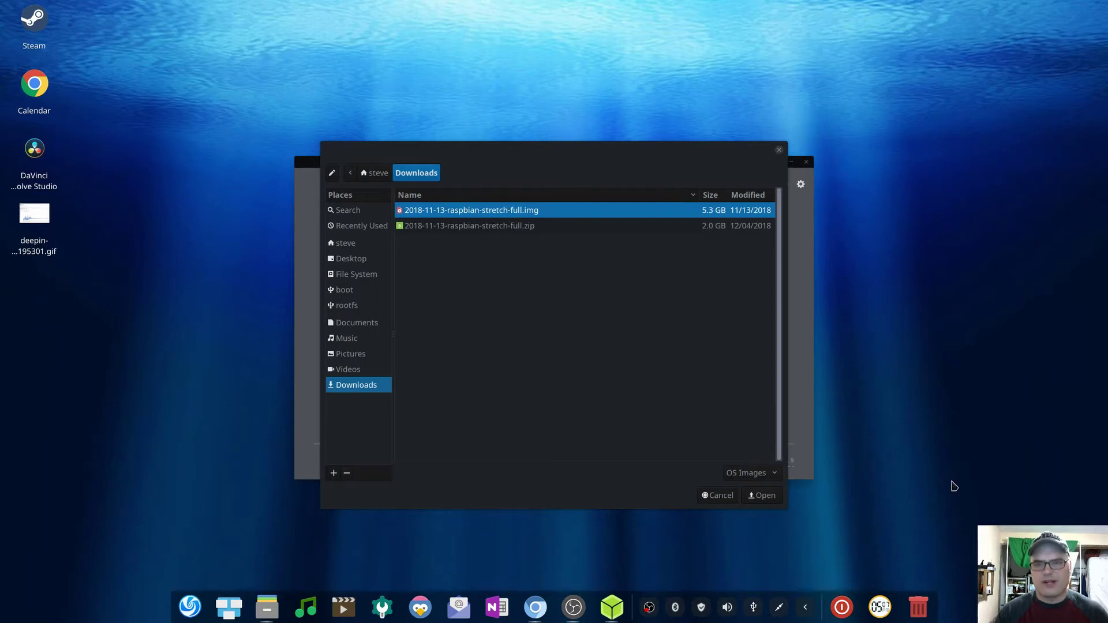
left_click(762, 496)
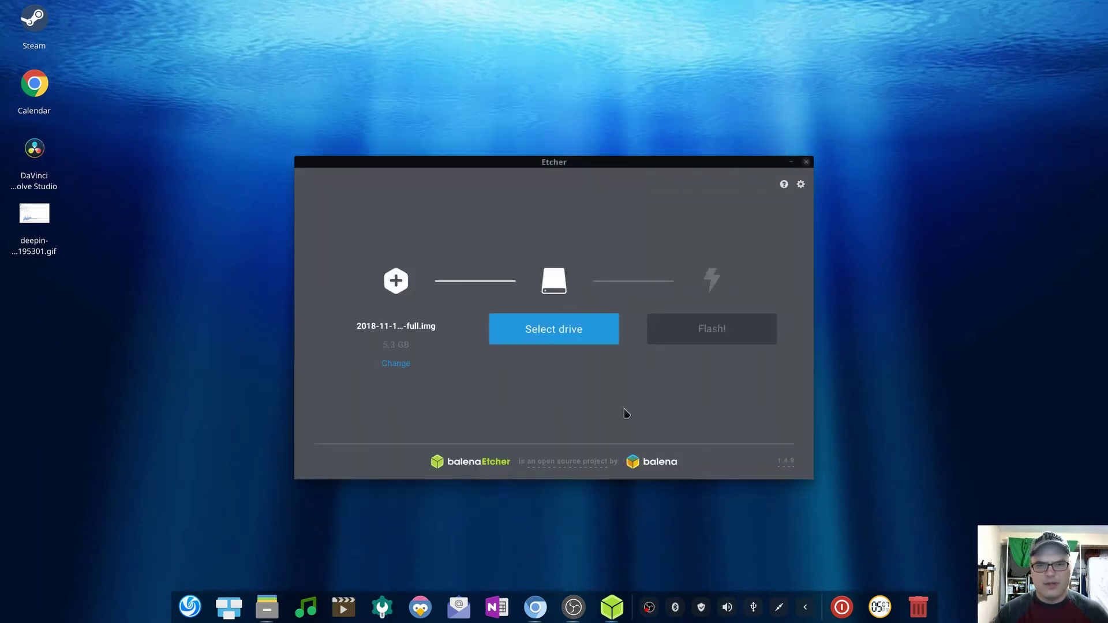
Target the Generic MassStorageClass drive and start flashing, accepting the large-drive warning.
left_click(569, 345)
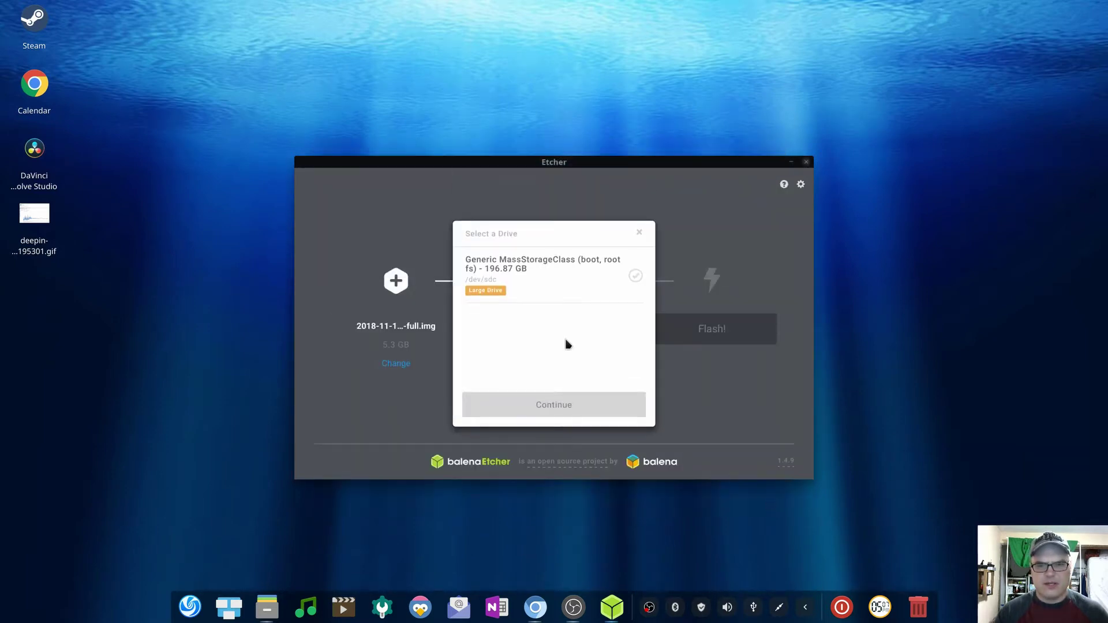
left_click(509, 273)
left_click(565, 412)
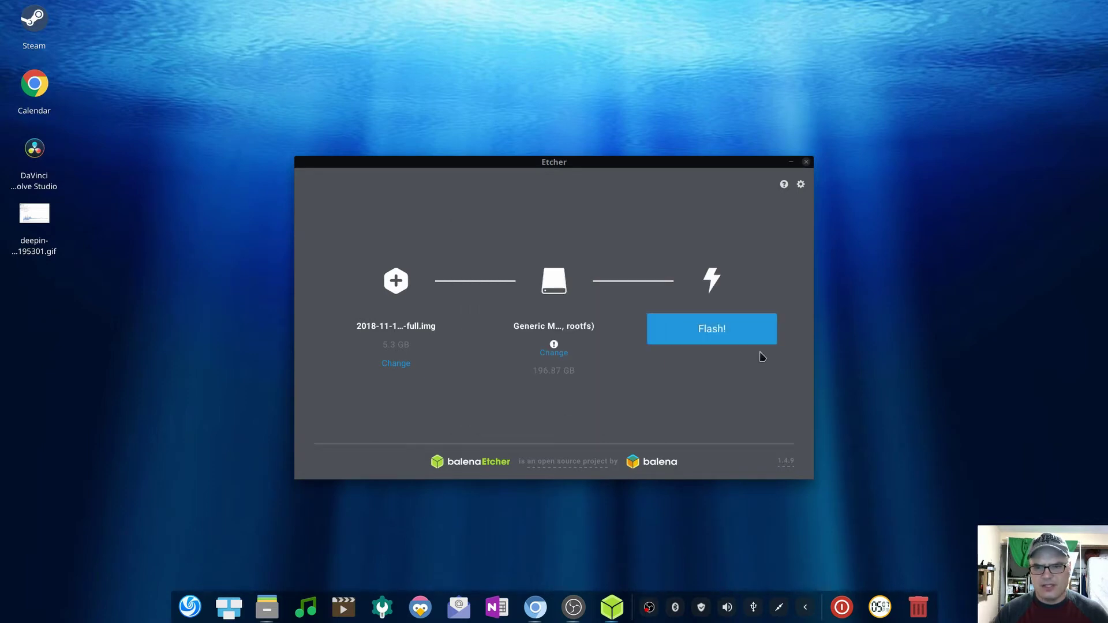
left_click(750, 339)
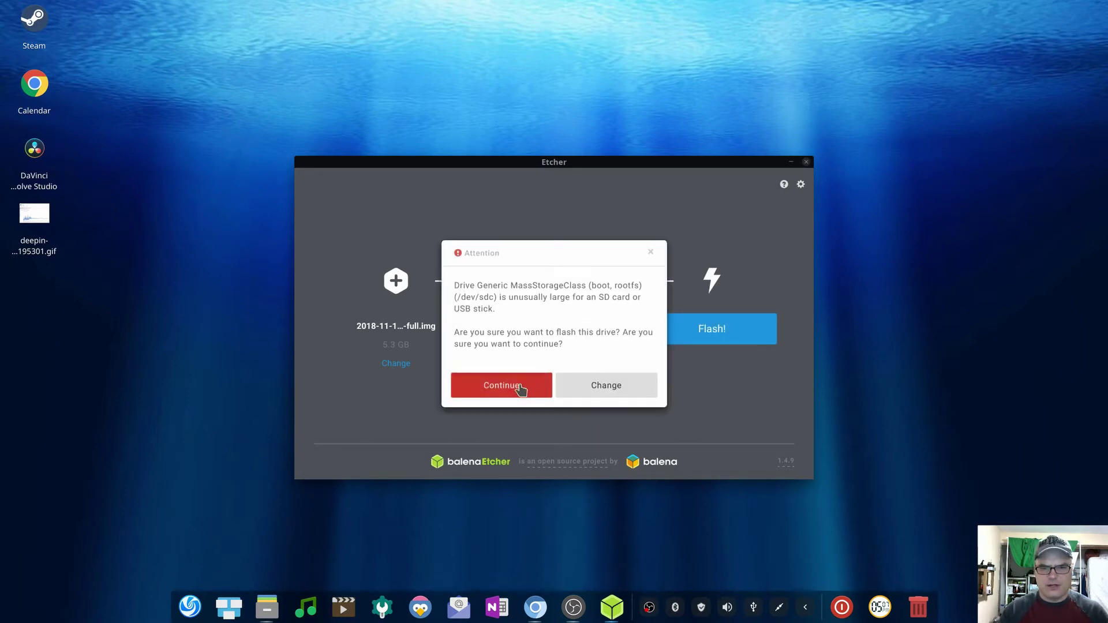
left_click(522, 391)
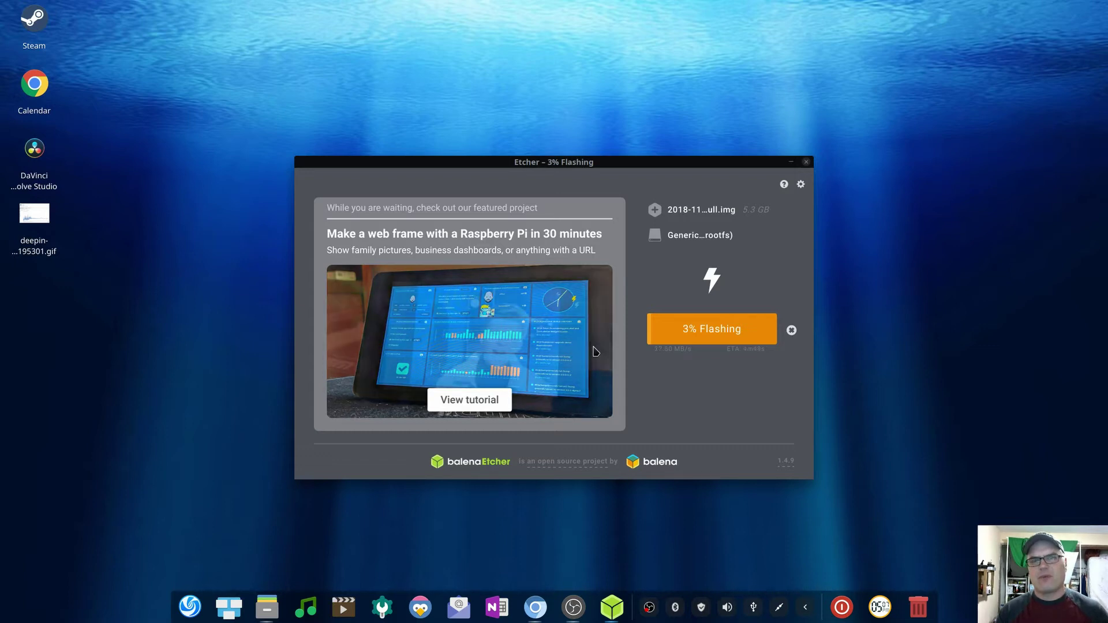
Show the Steam Link announcement page and highlight its two sudo apt install commands.
left_click(535, 607)
left_click(569, 20)
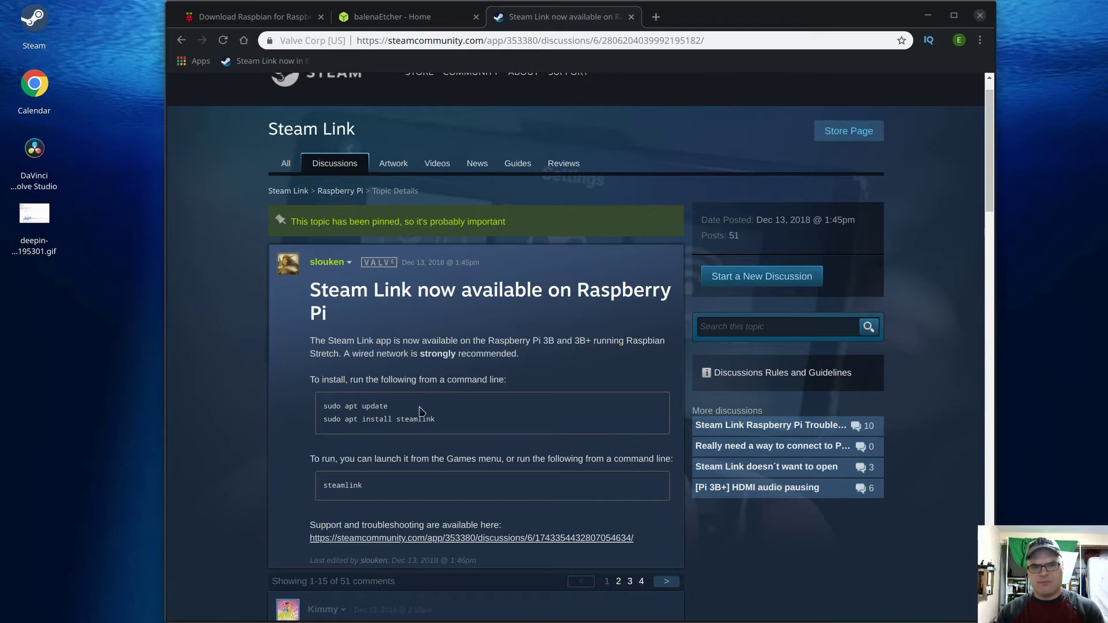
left_click_drag(440, 422, 323, 414)
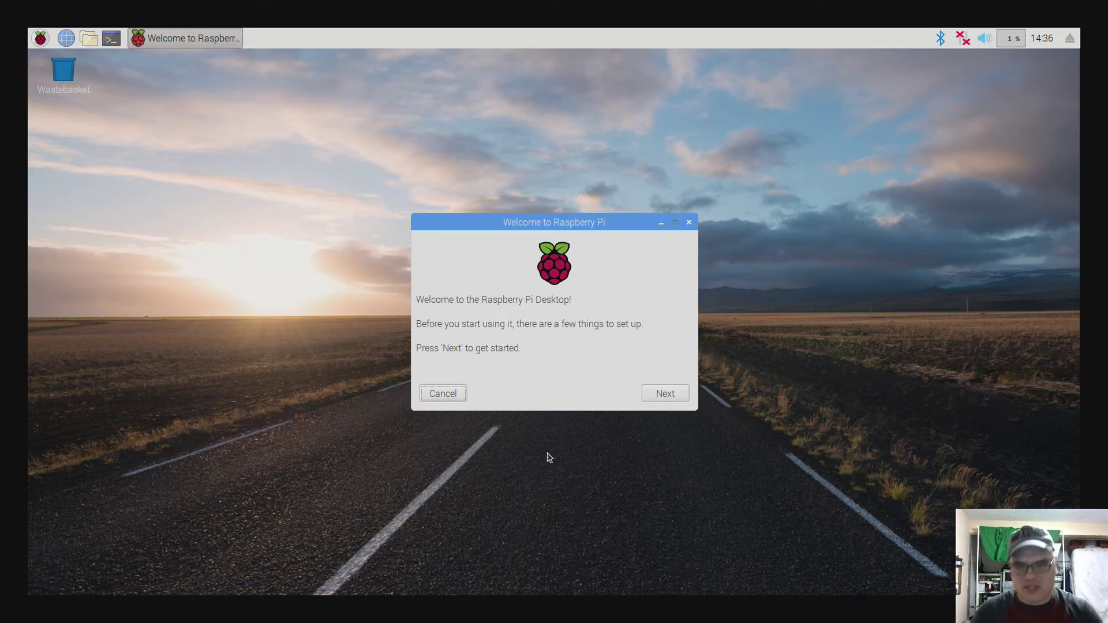
Advance the welcome wizard, join the Office WiFi network and start the software update check.
left_click(658, 395)
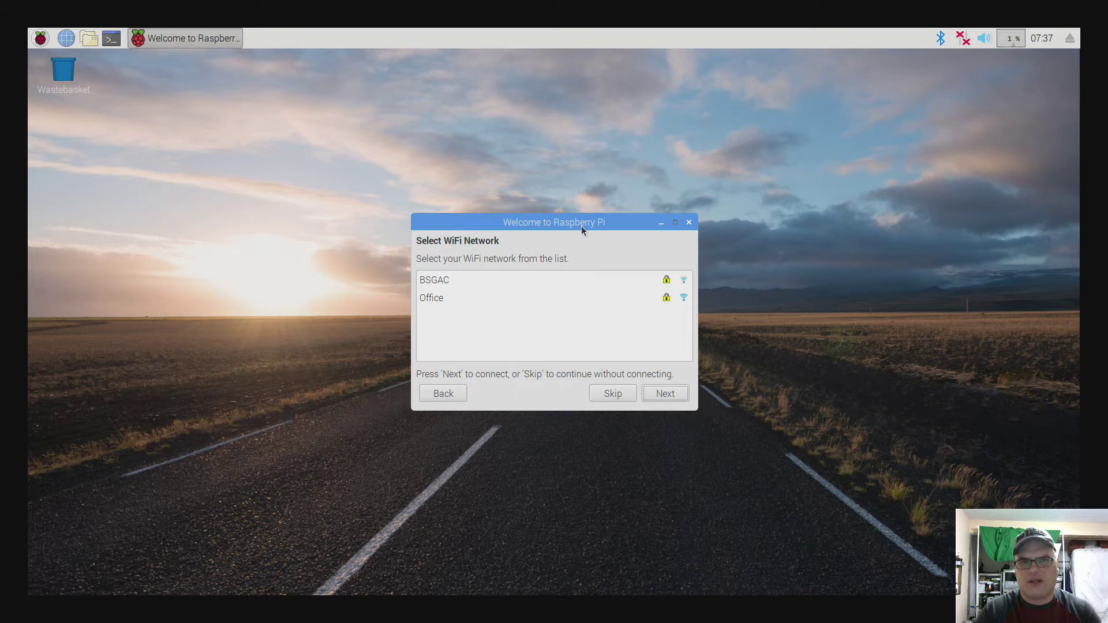
left_click(474, 301)
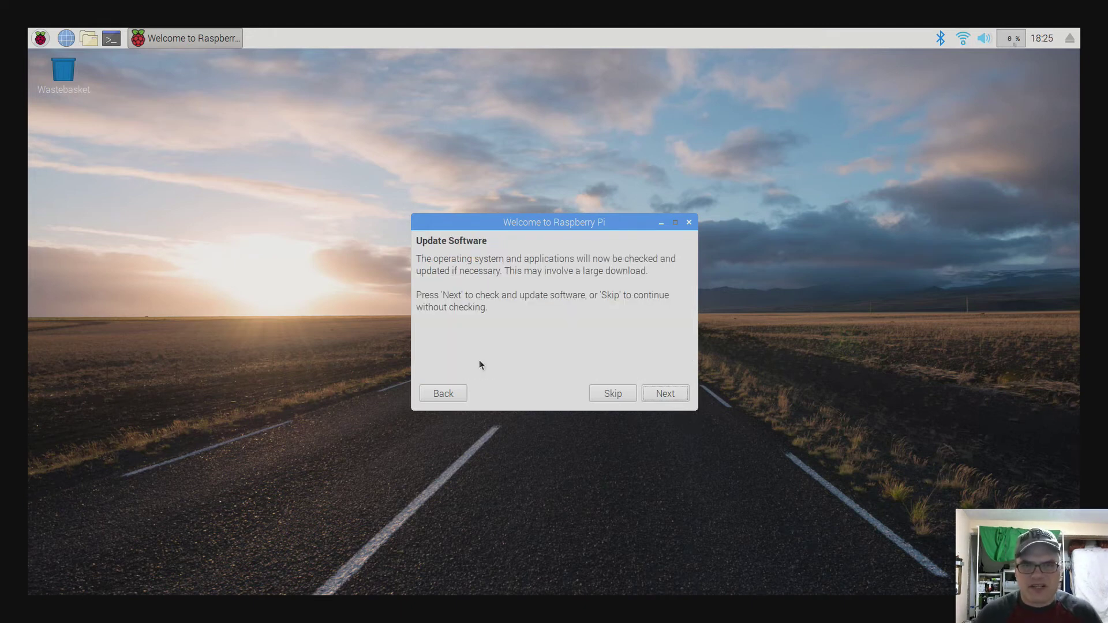
left_click(653, 398)
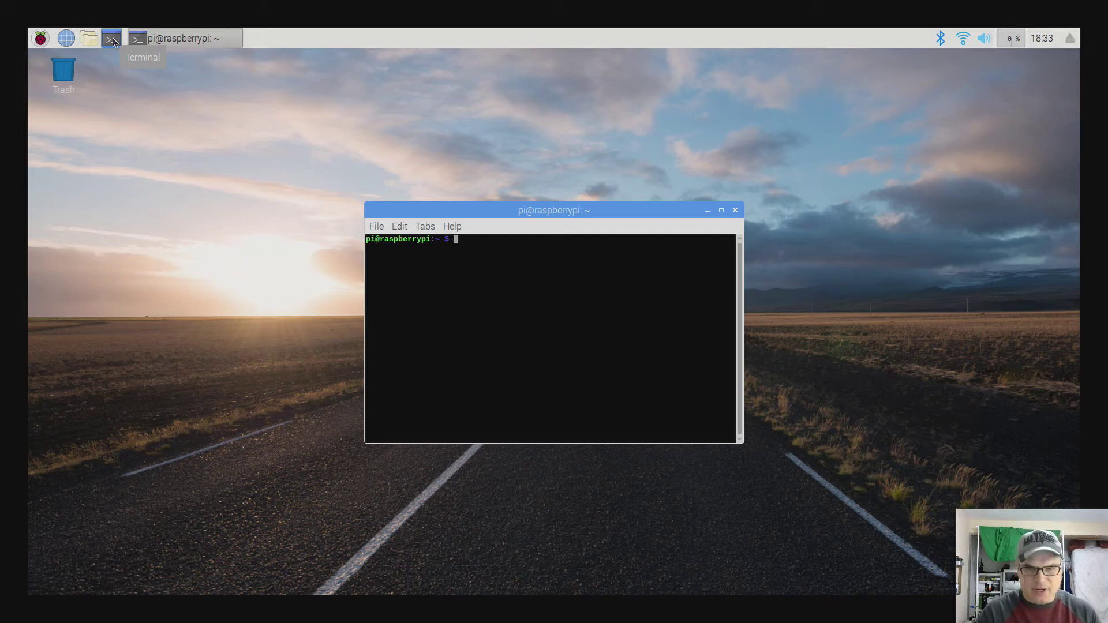
type("sudo apt upda")
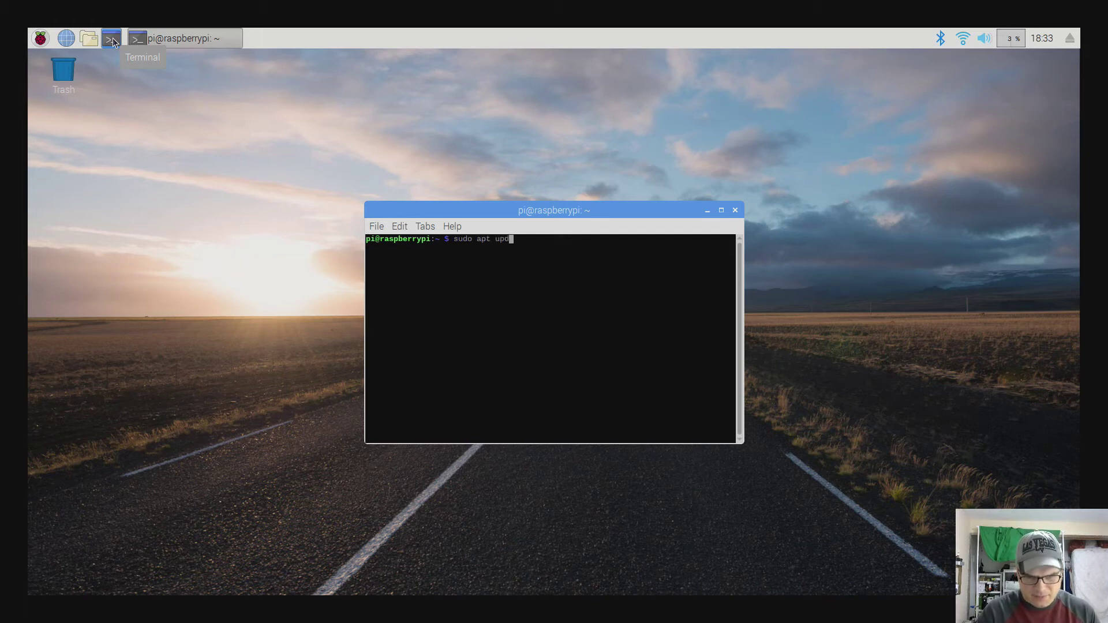
type("te")
Run apt update, install the steamlink package, and launch Steam Link from the terminal.
key("Return")
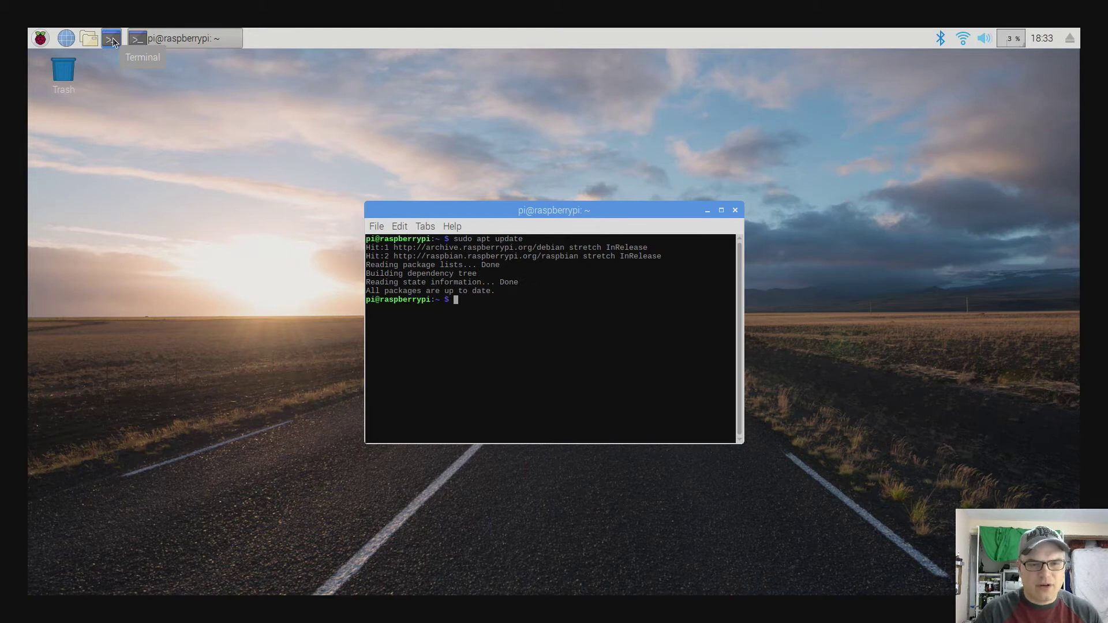
type("sudo ap")
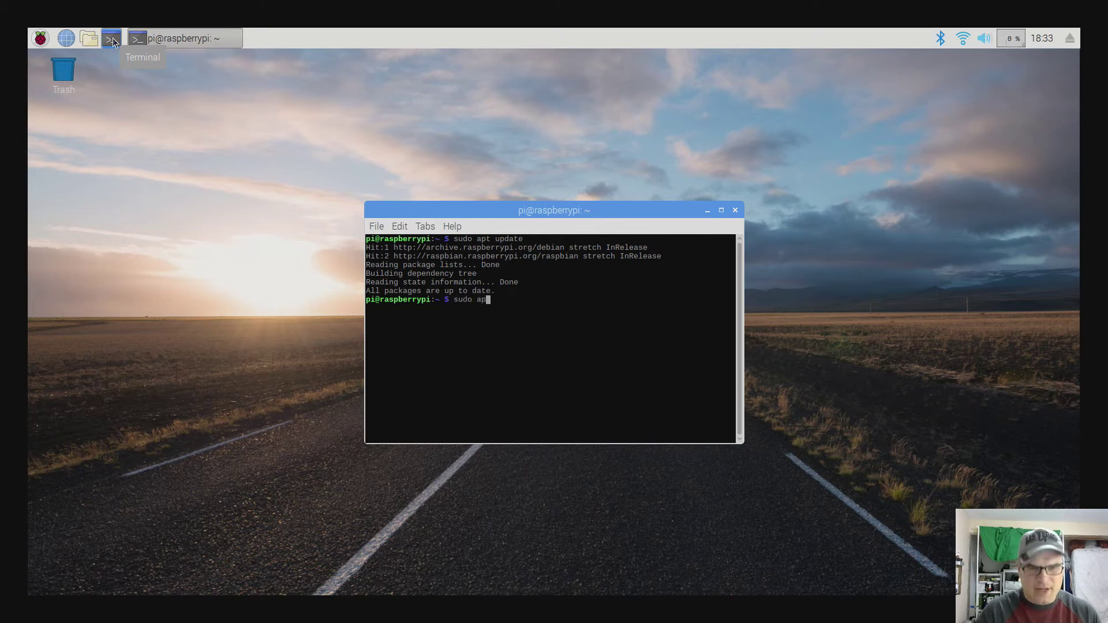
type("t install s")
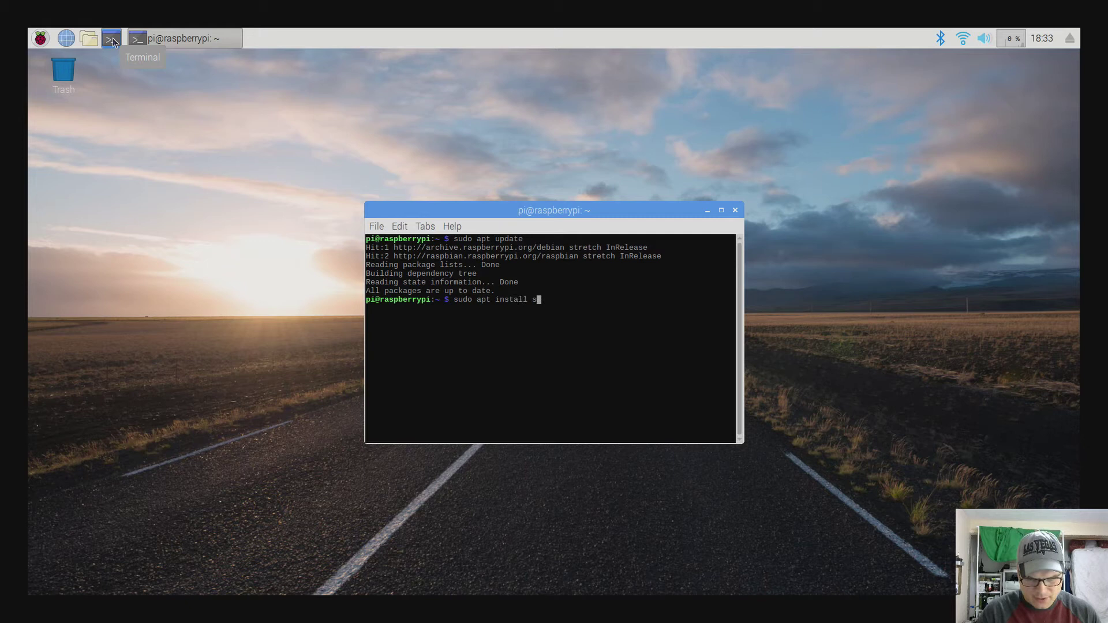
type("teamlink")
key("Return")
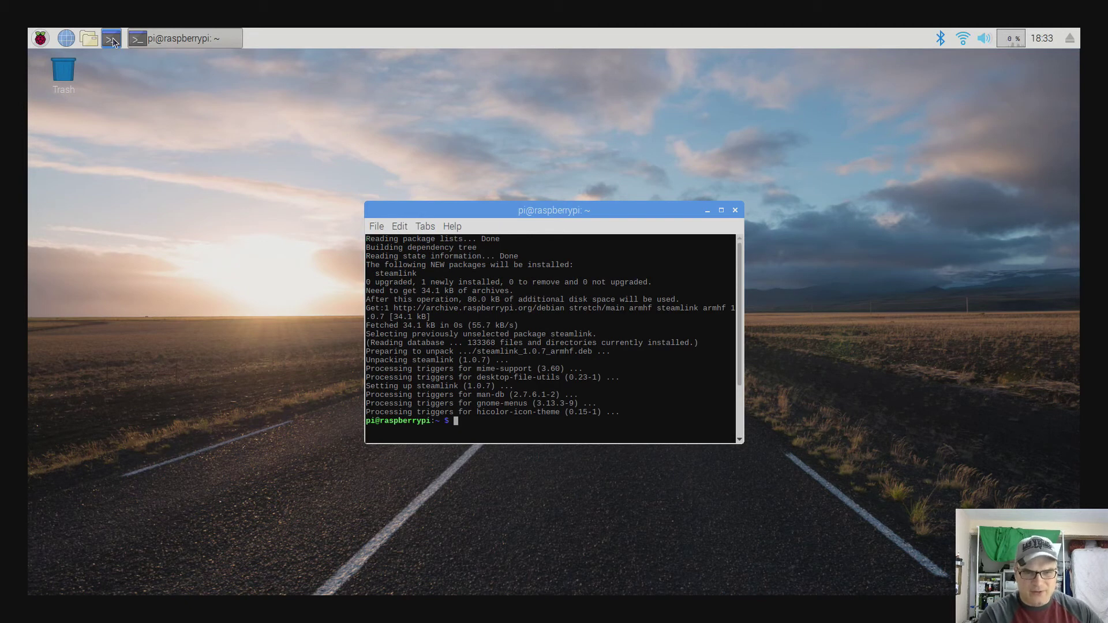
type("stea")
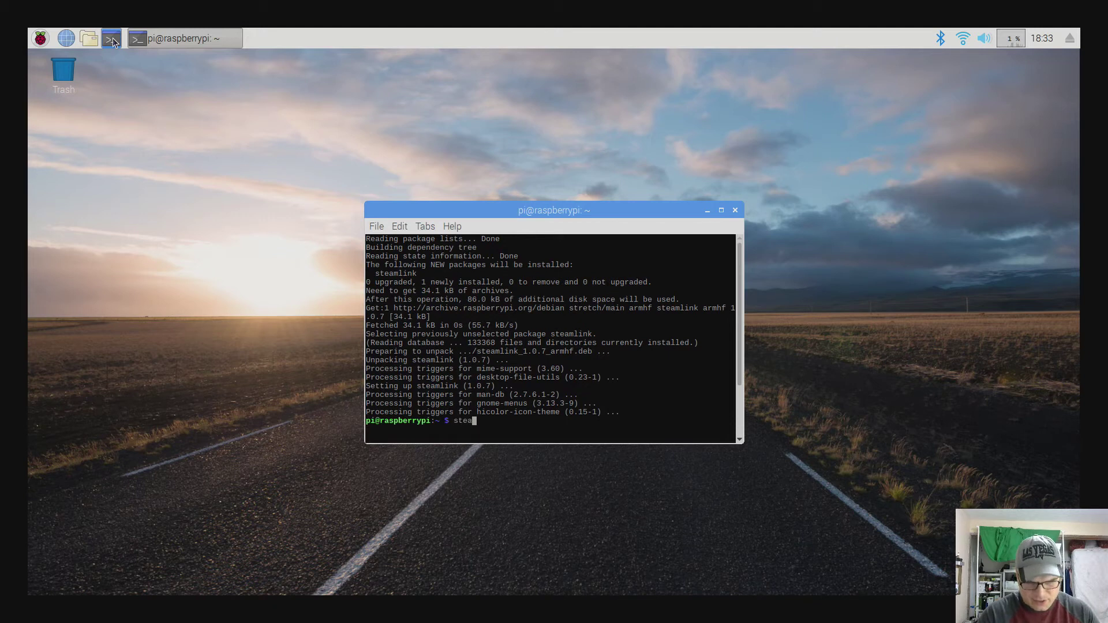
type("mlink")
key("Return")
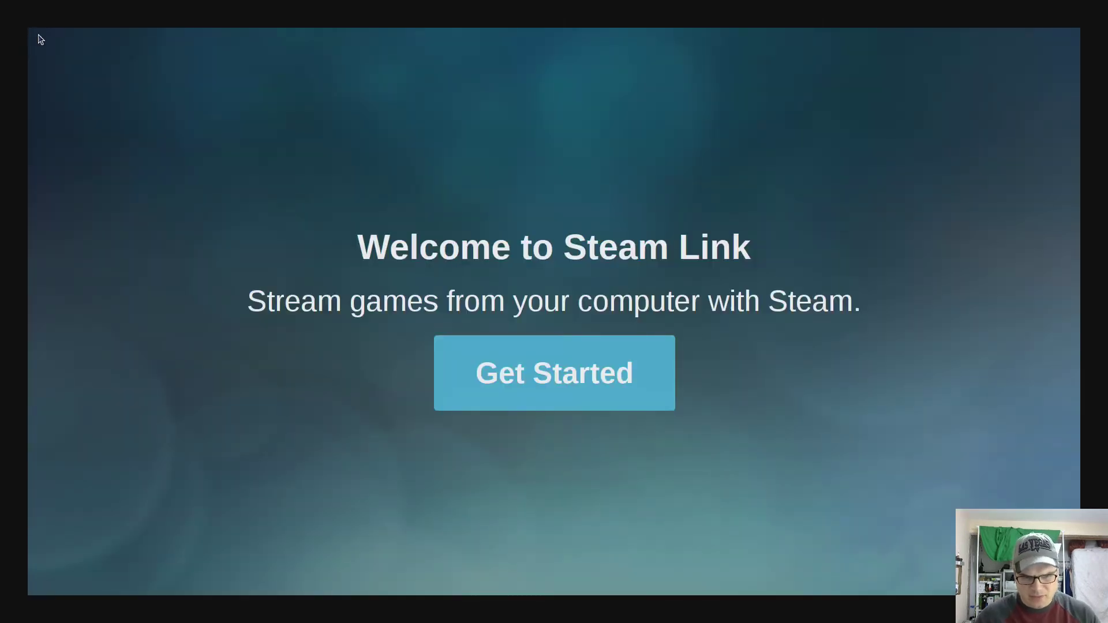
Start Steam Link setup, skip controller pairing and connect to DESKTOP-CH276HU.
left_click(566, 389)
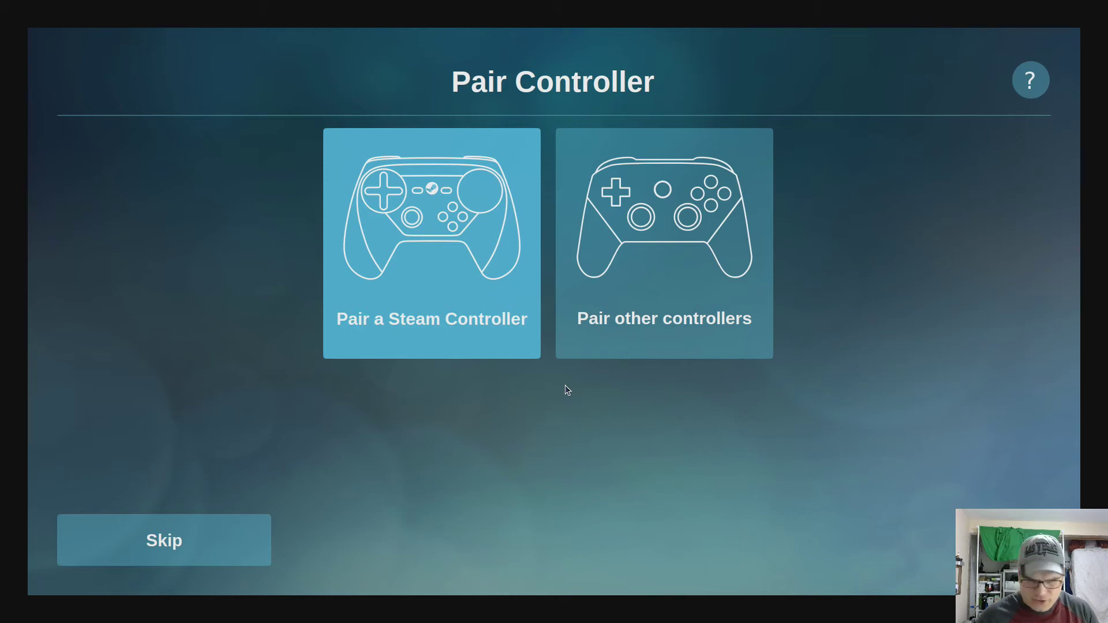
left_click(649, 288)
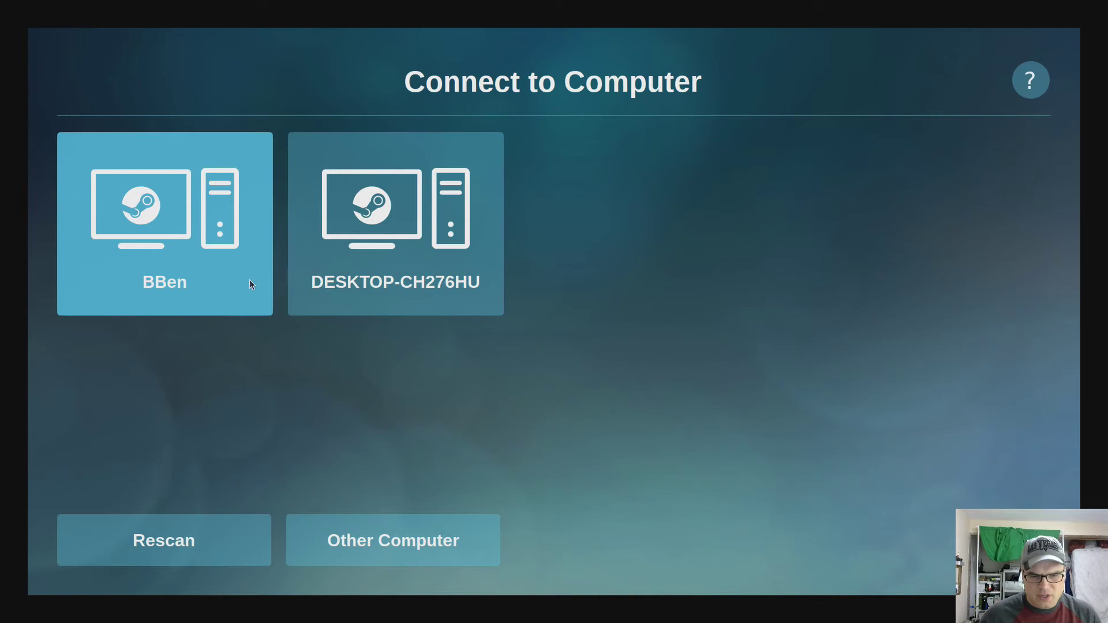
left_click(413, 264)
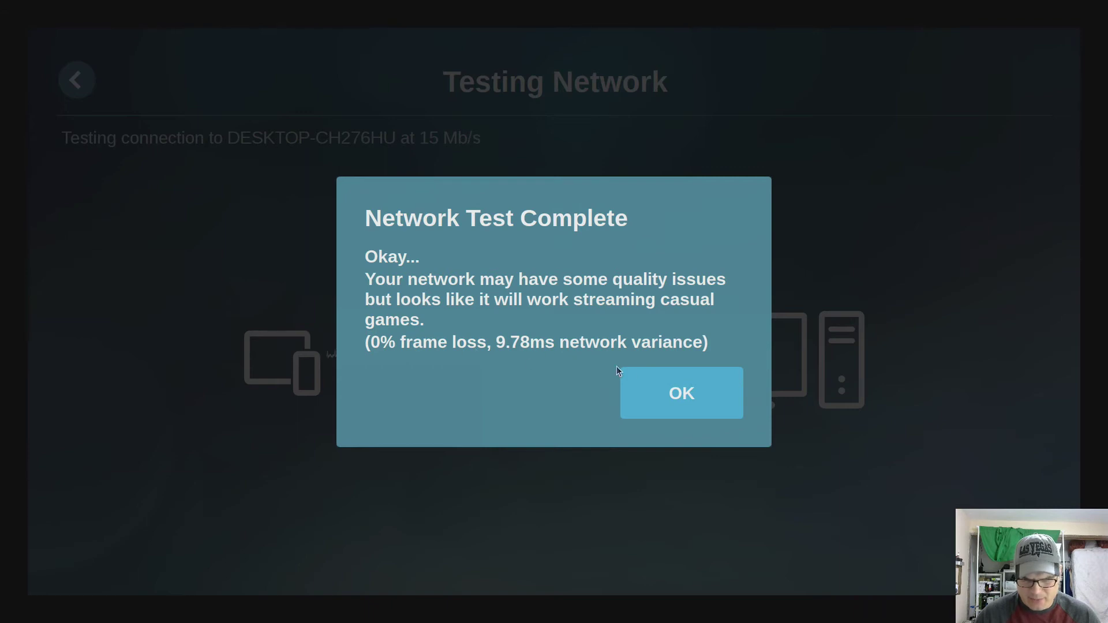
Dismiss the network test result and start streaming from the PC.
left_click(694, 394)
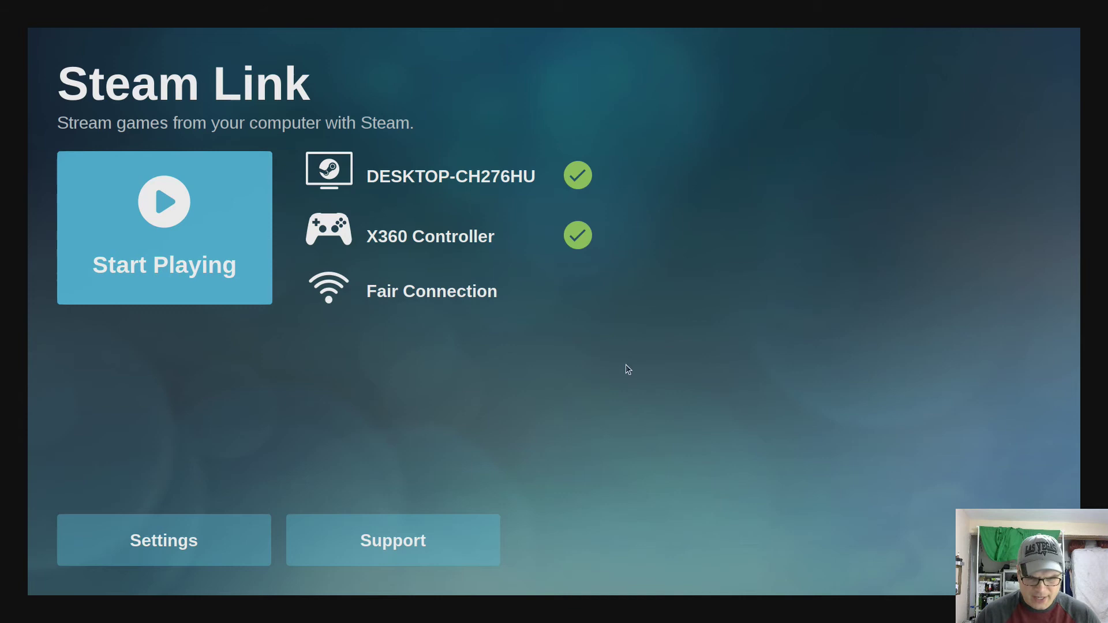
left_click(117, 228)
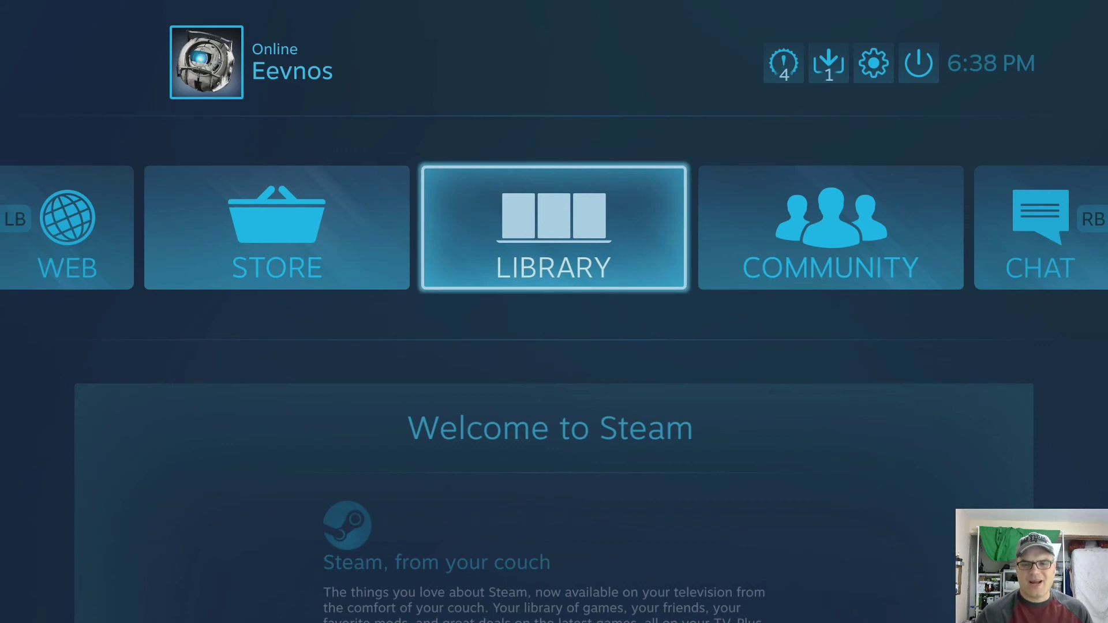
Navigate the Big Picture home screen with the controller and enter the game library.
key("Left")
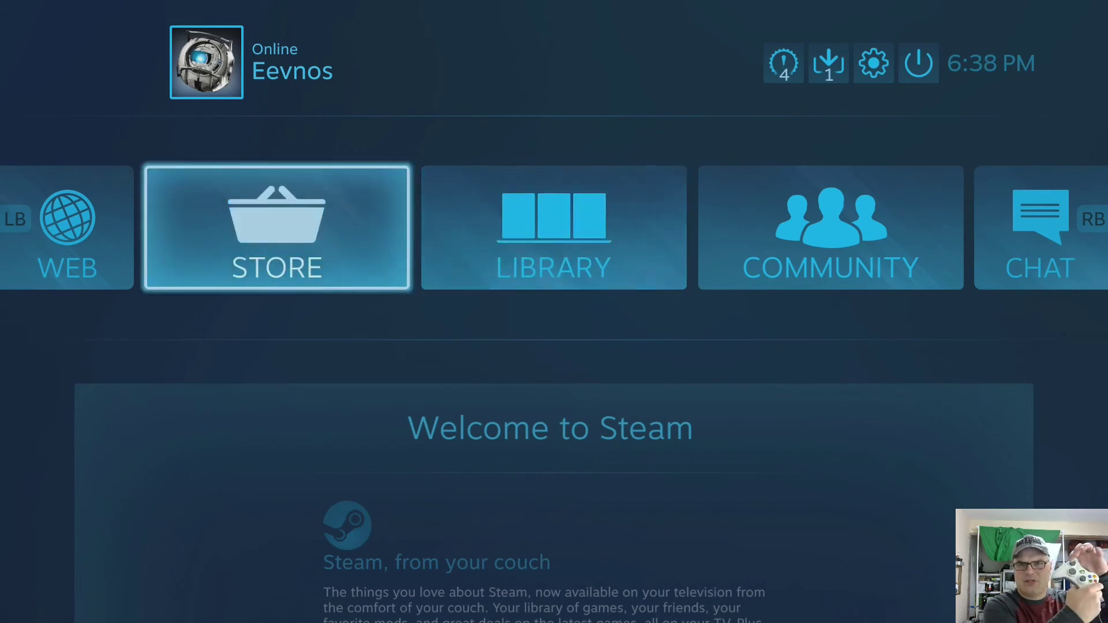
key("Right")
key("Left")
key("Left")
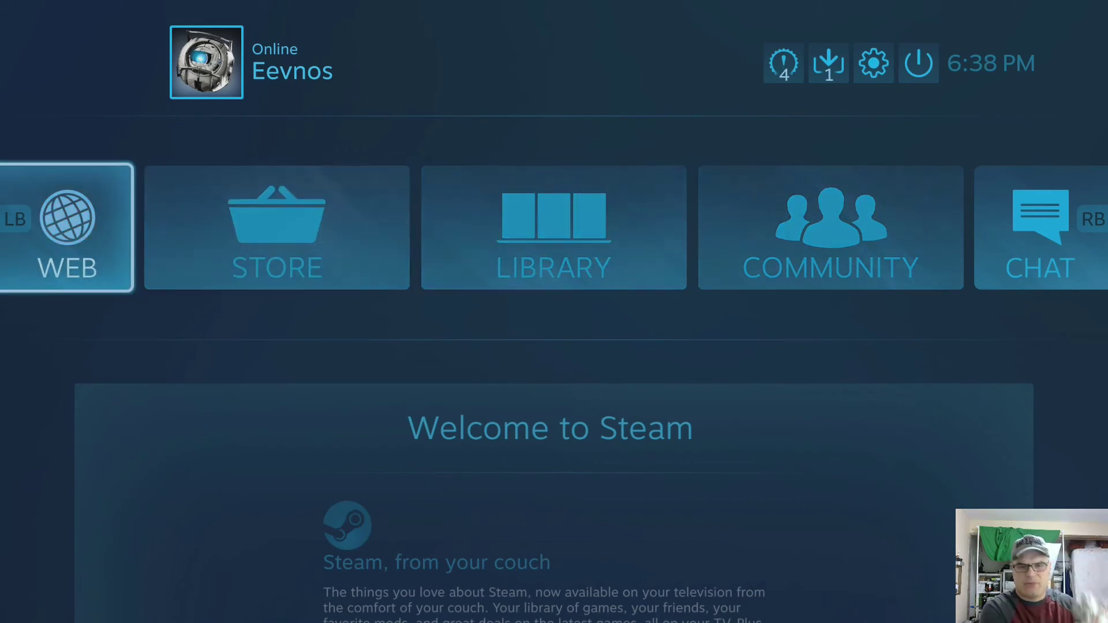
key("Right")
key("Right")
key("Return")
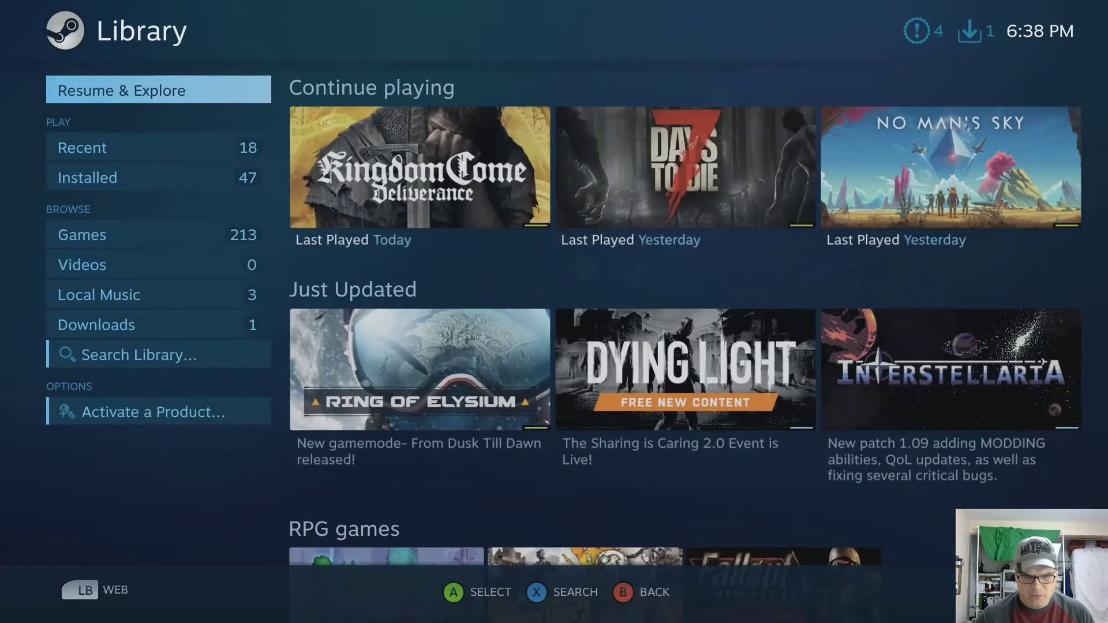
key("Right")
Select Kingdom Come: Deliverance and launch it with Play.
key("Return")
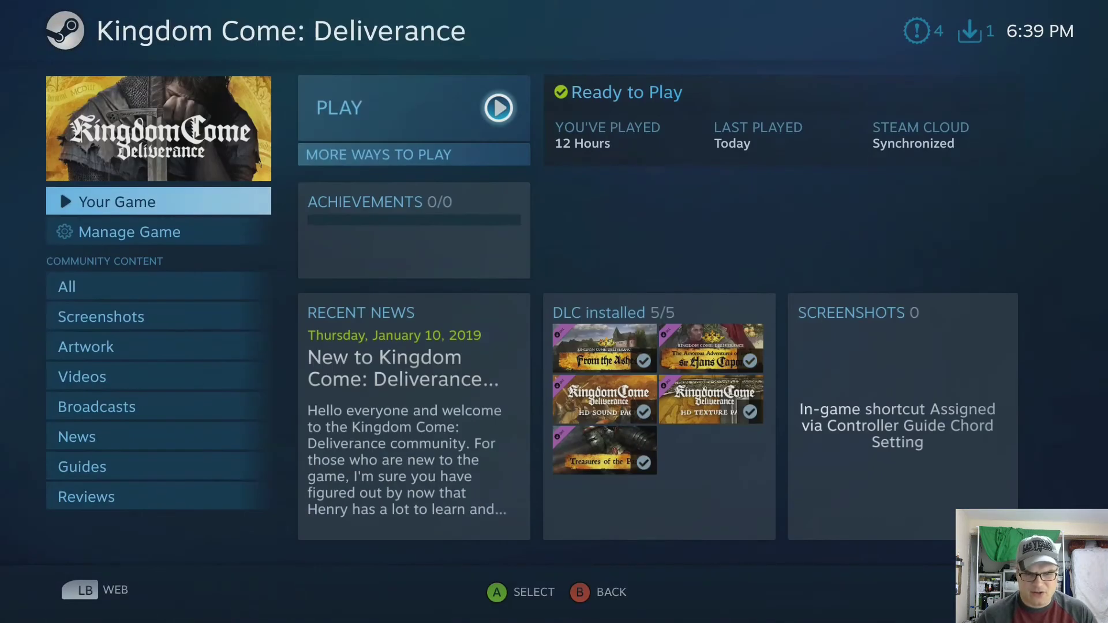
key("Right")
key("Return")
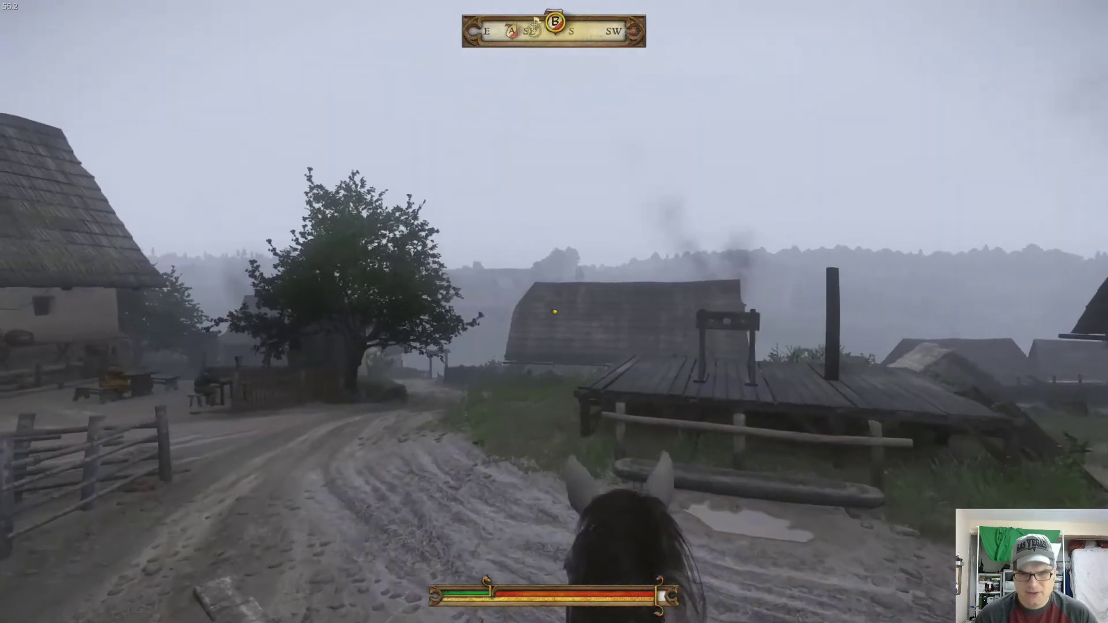
Ride the horse forward along the misty village road, past the barn, gate and thatched hut.
key("w")
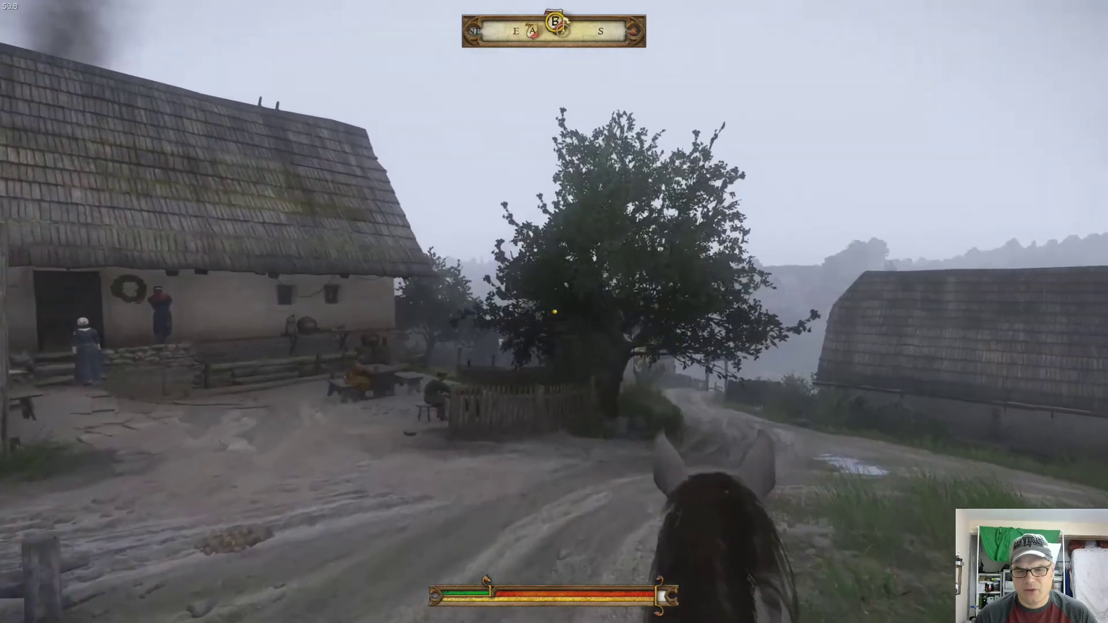
key("w")
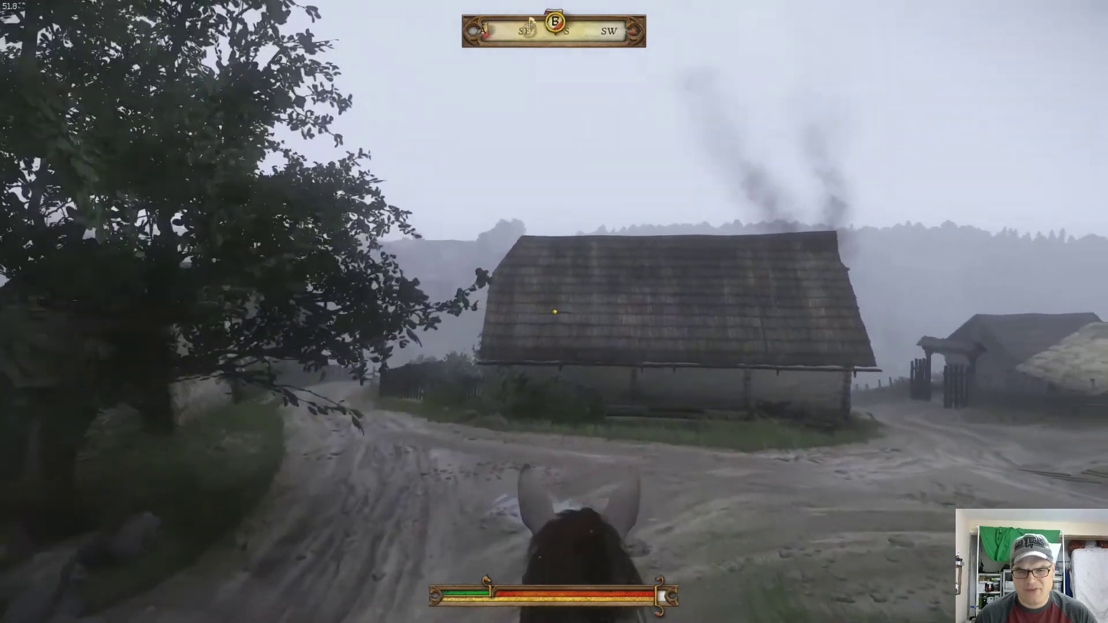
key("w")
key("w")
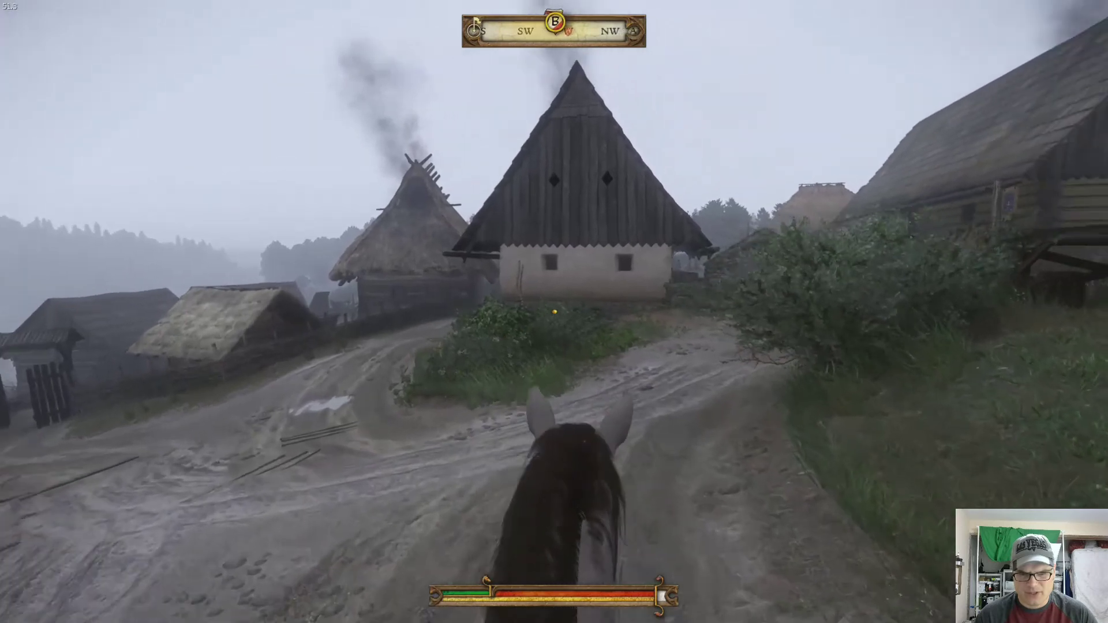
key("w")
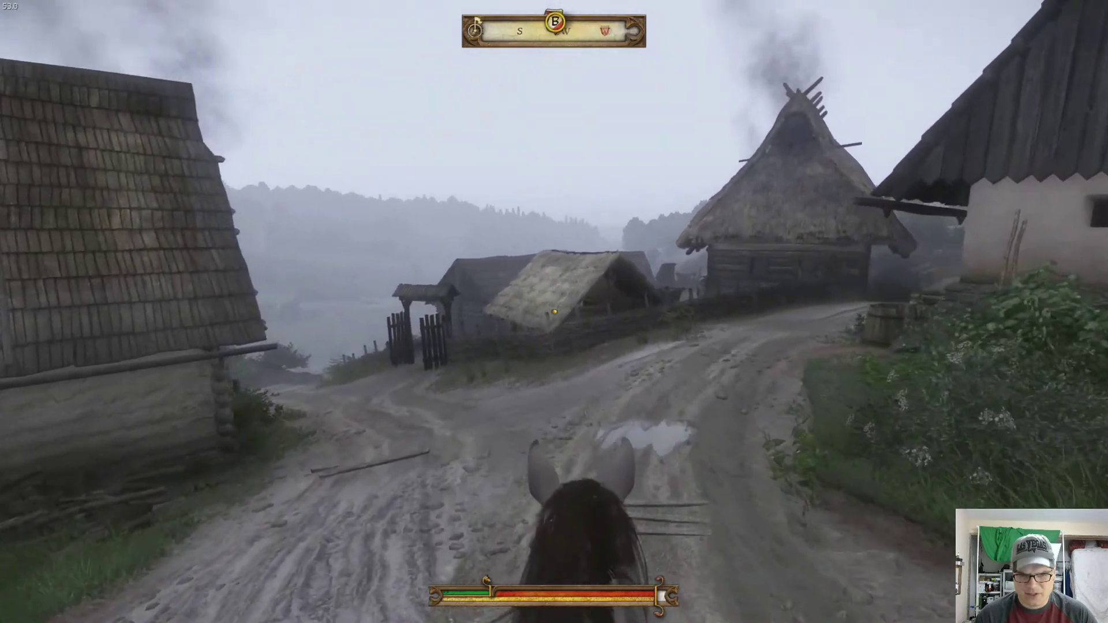
key("w")
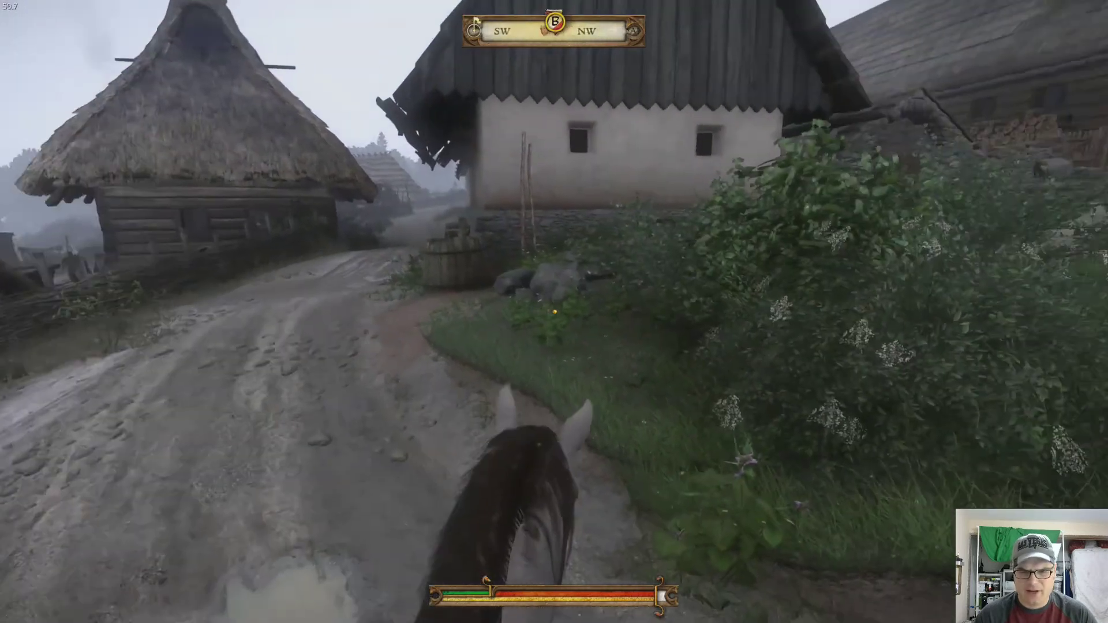
key("w")
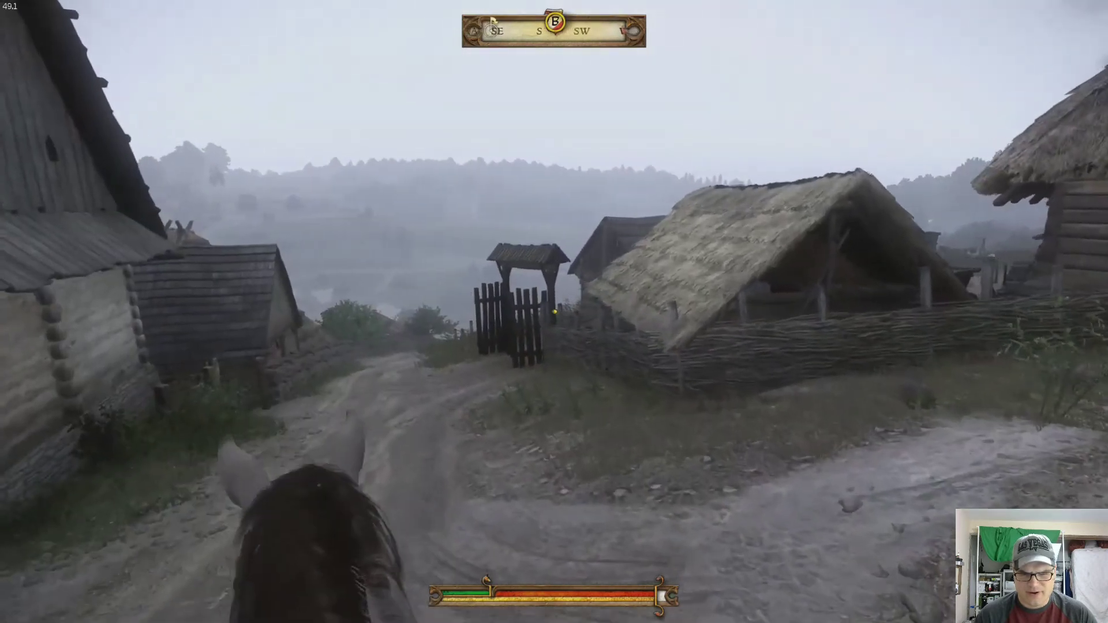
key("w")
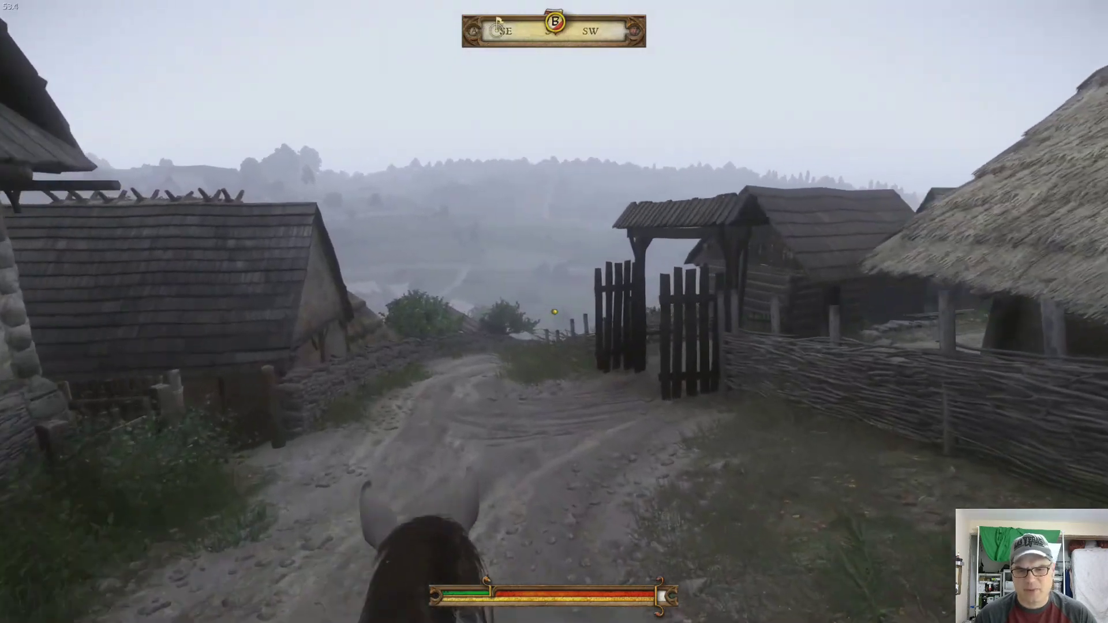
key("w")
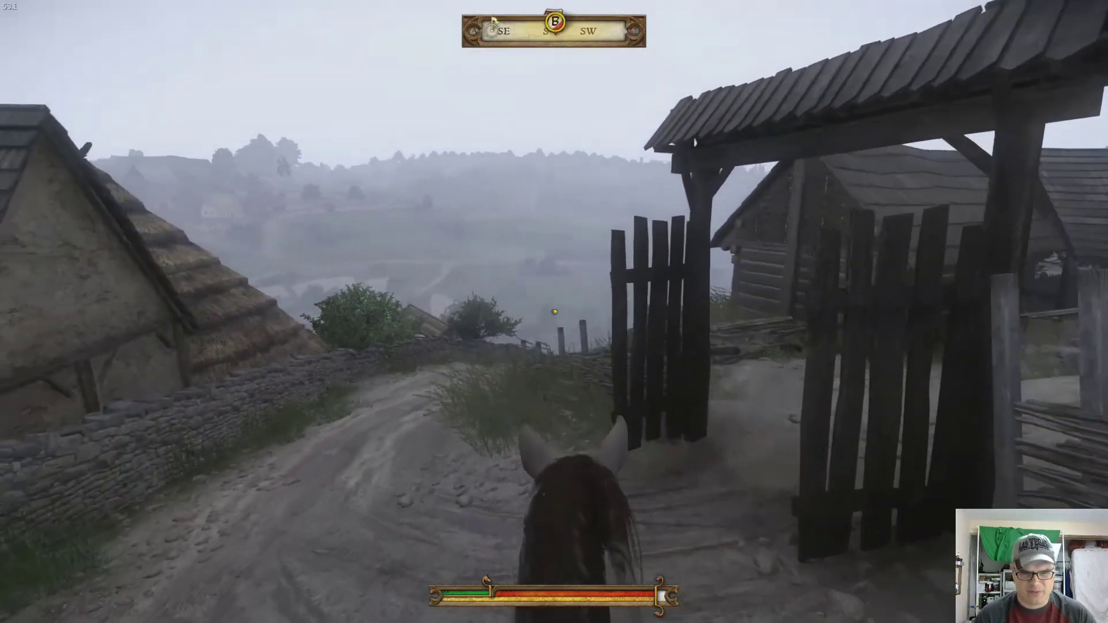
key("w")
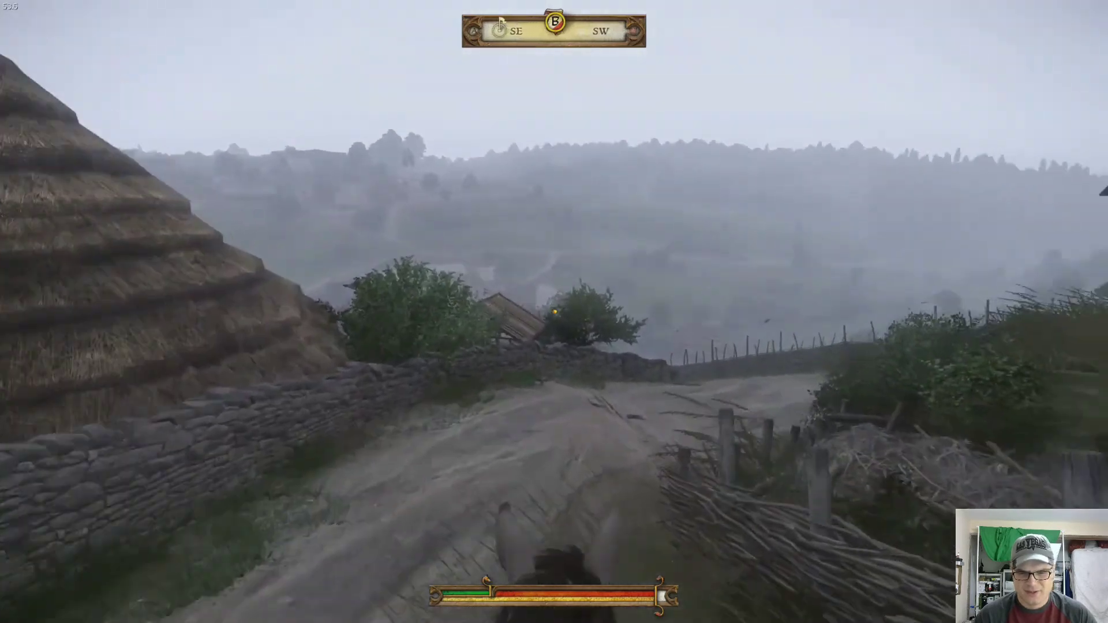
key("w")
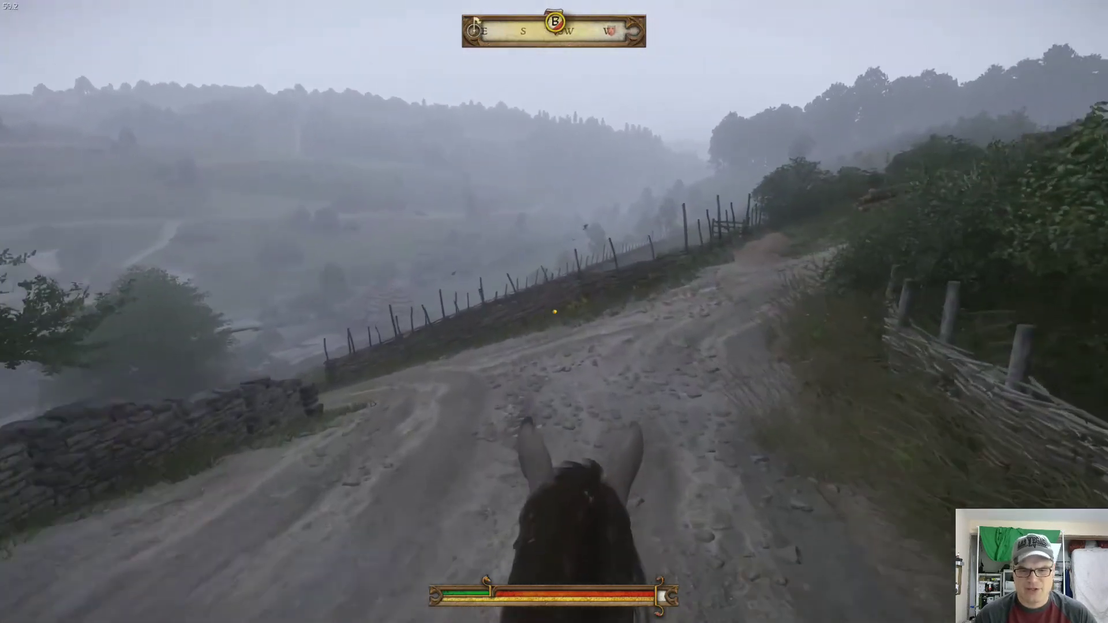
key("w")
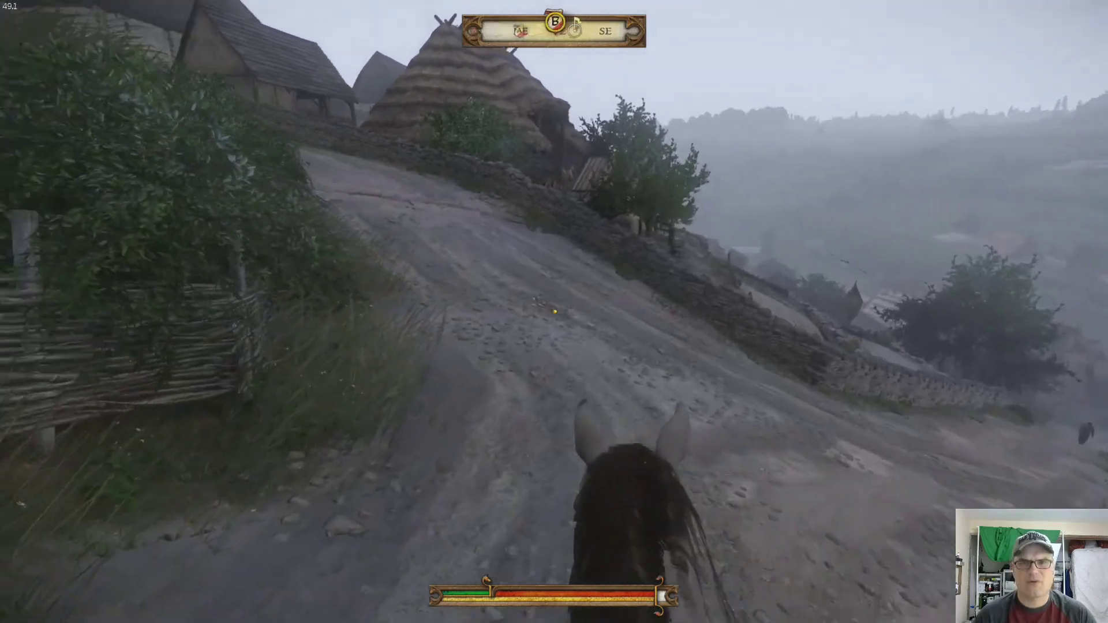
Back out to the Big Picture home screen and choose Stop Streaming from the power options.
key("shift+Tab")
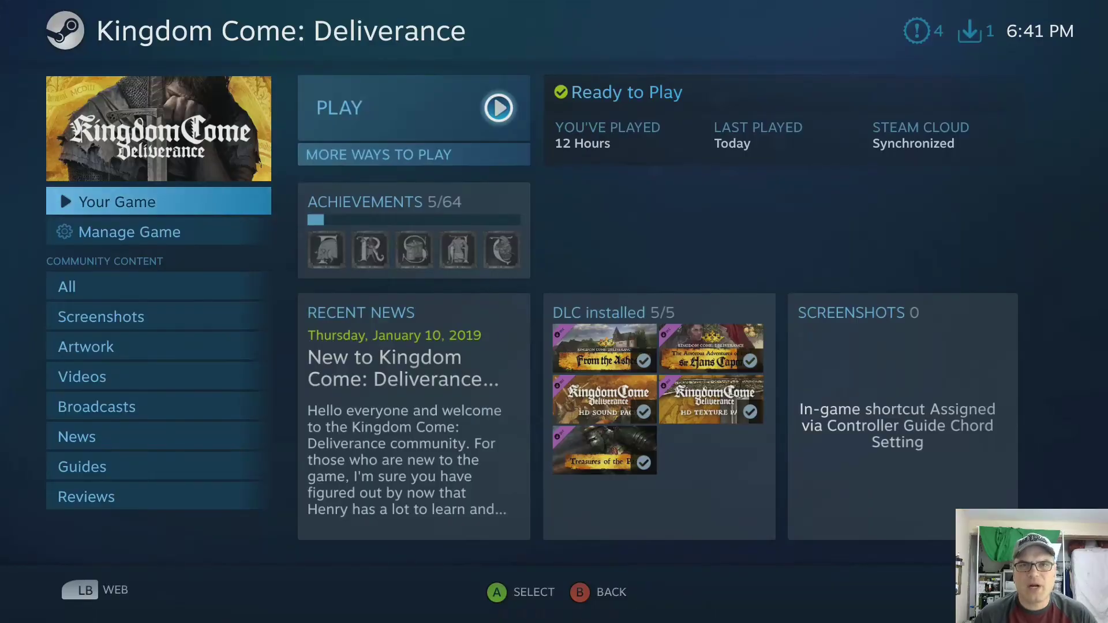
key("Escape")
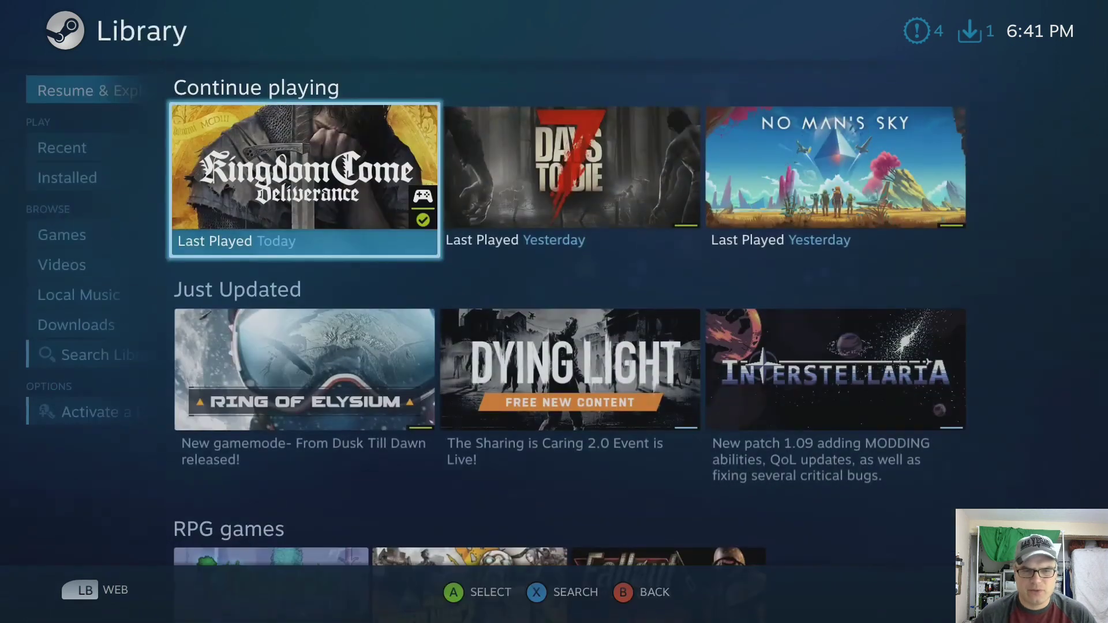
key("Left")
key("Escape")
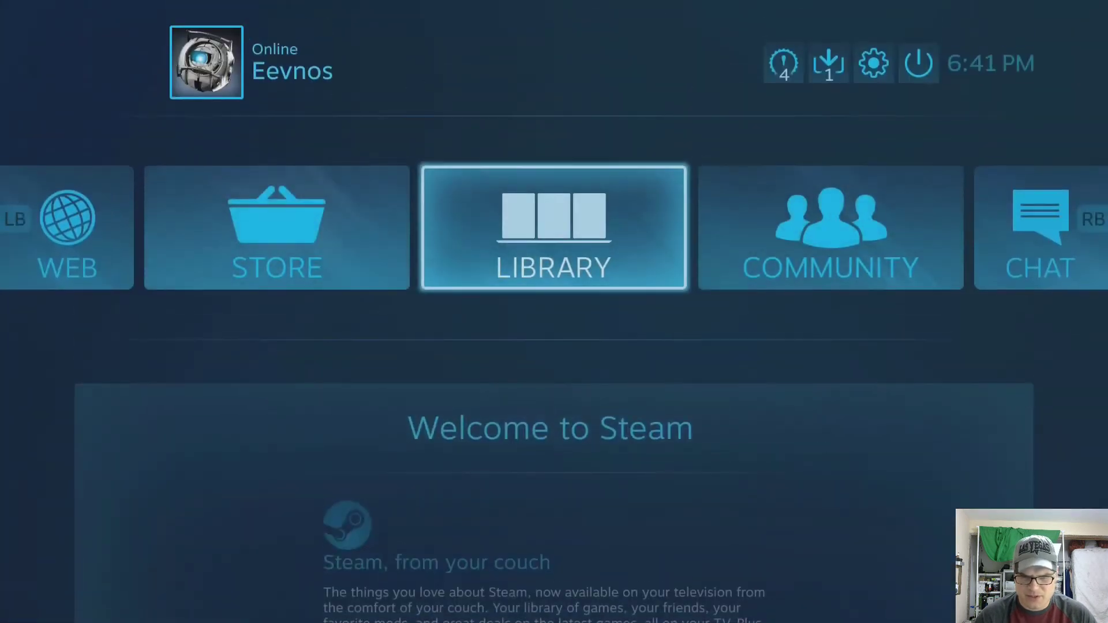
key("Right")
key("Return")
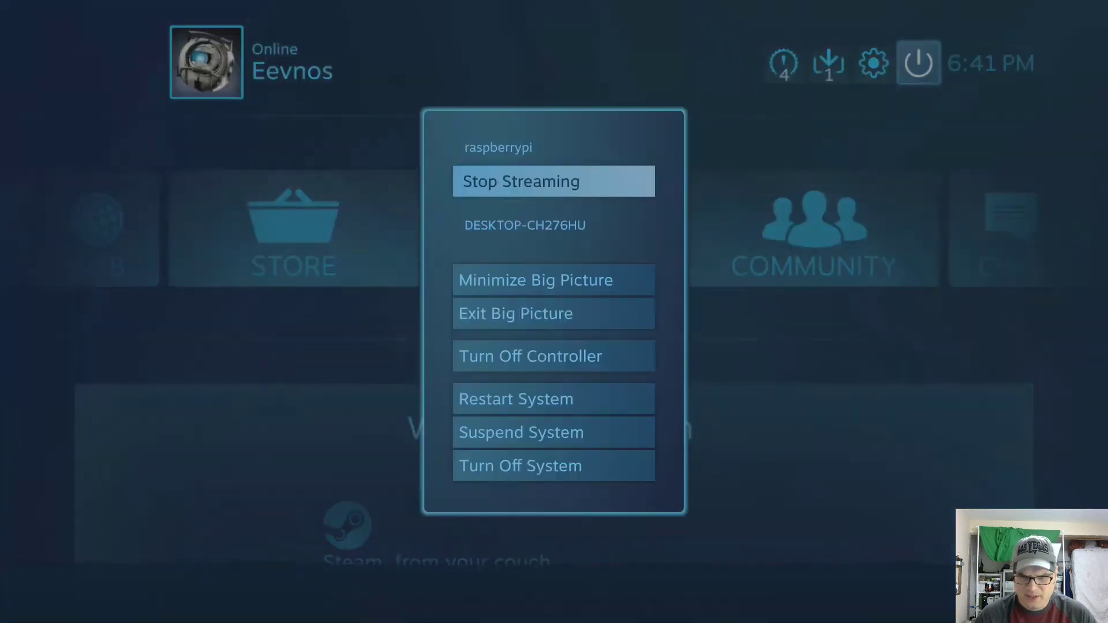
key("Return")
type("steamlin")
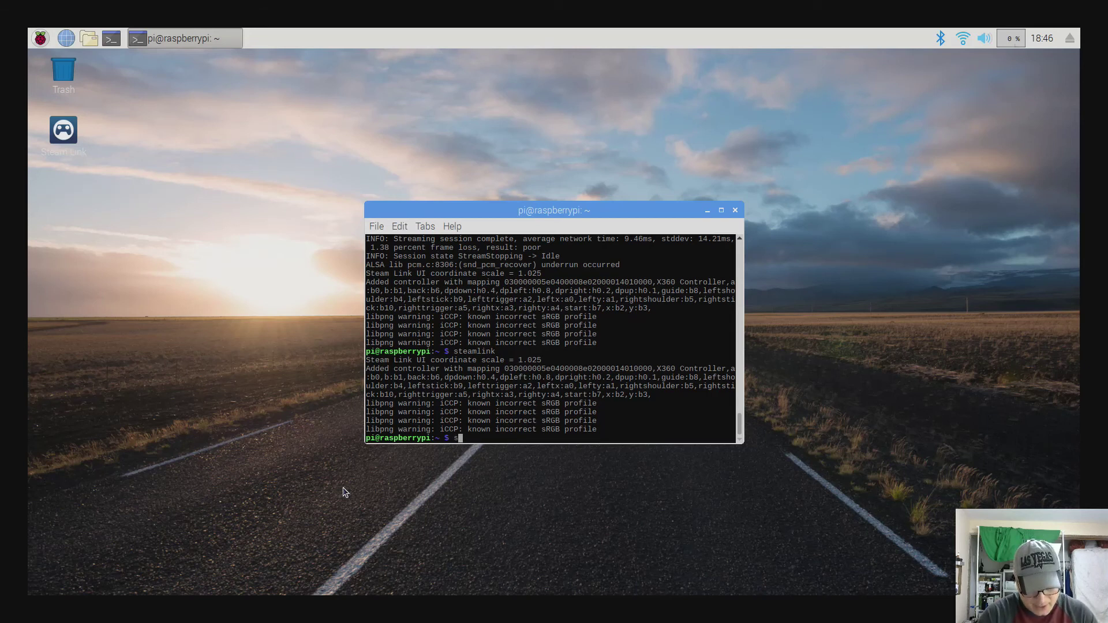
type("k")
Run the steamlink command again to relaunch Steam Link.
key("Return")
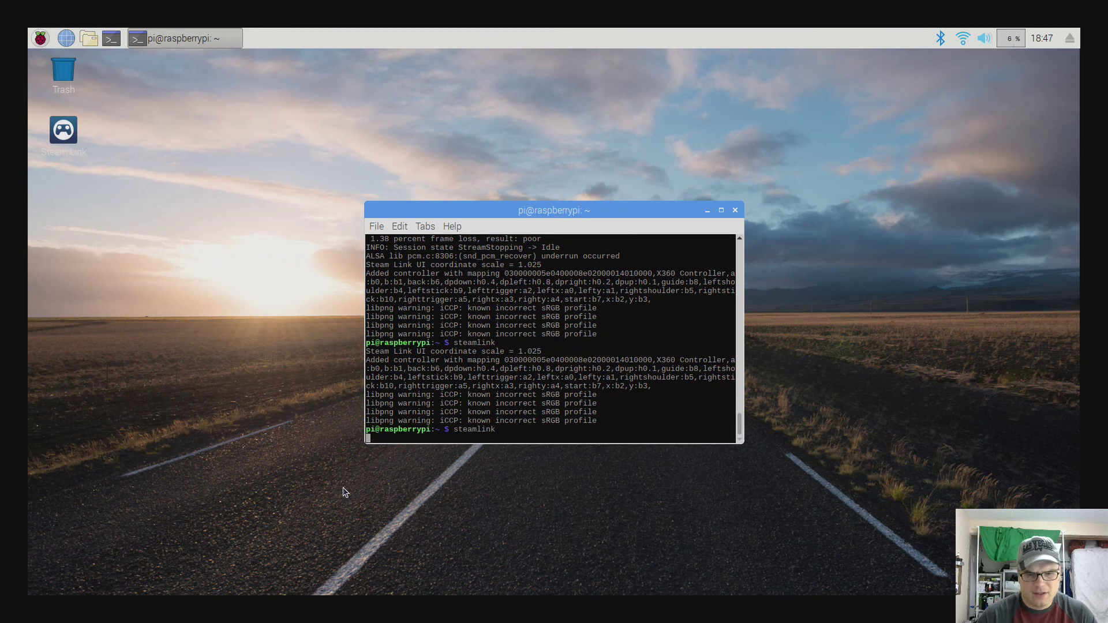